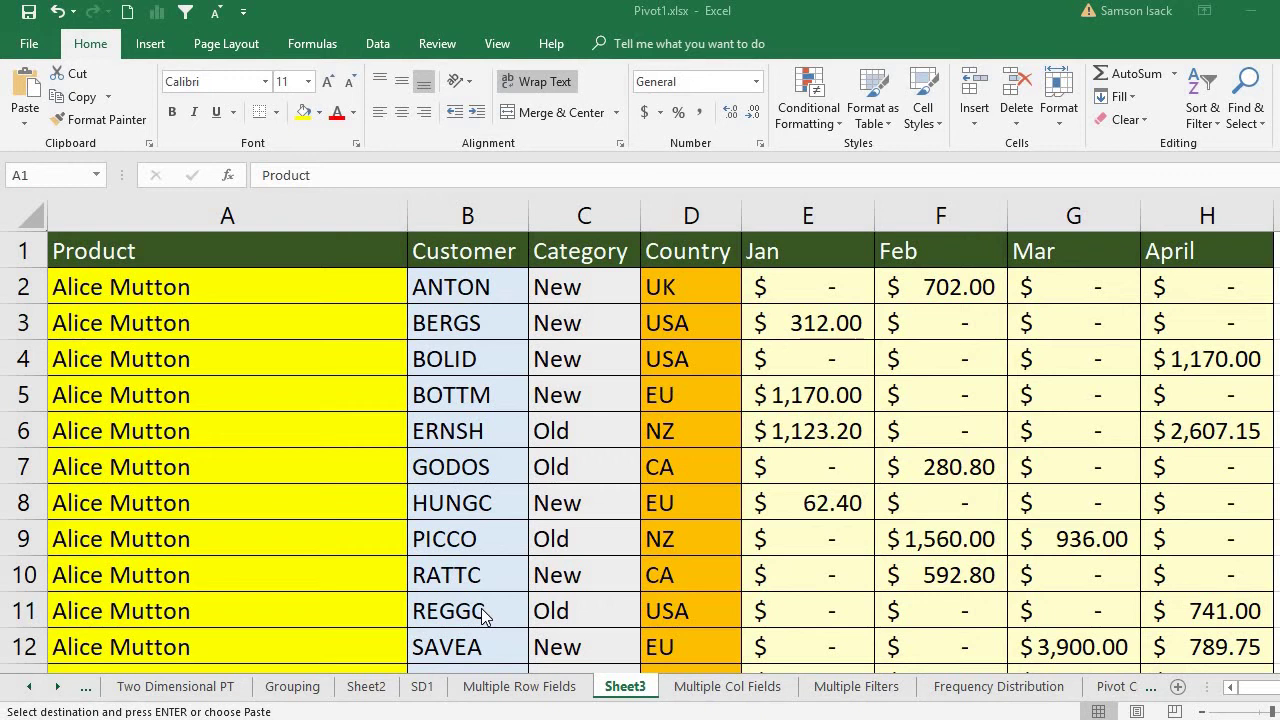
Step: Review the source table's column headers from Product through the monthly columns Jan to April
{"action": "left_click", "coordinate": [352, 250]}
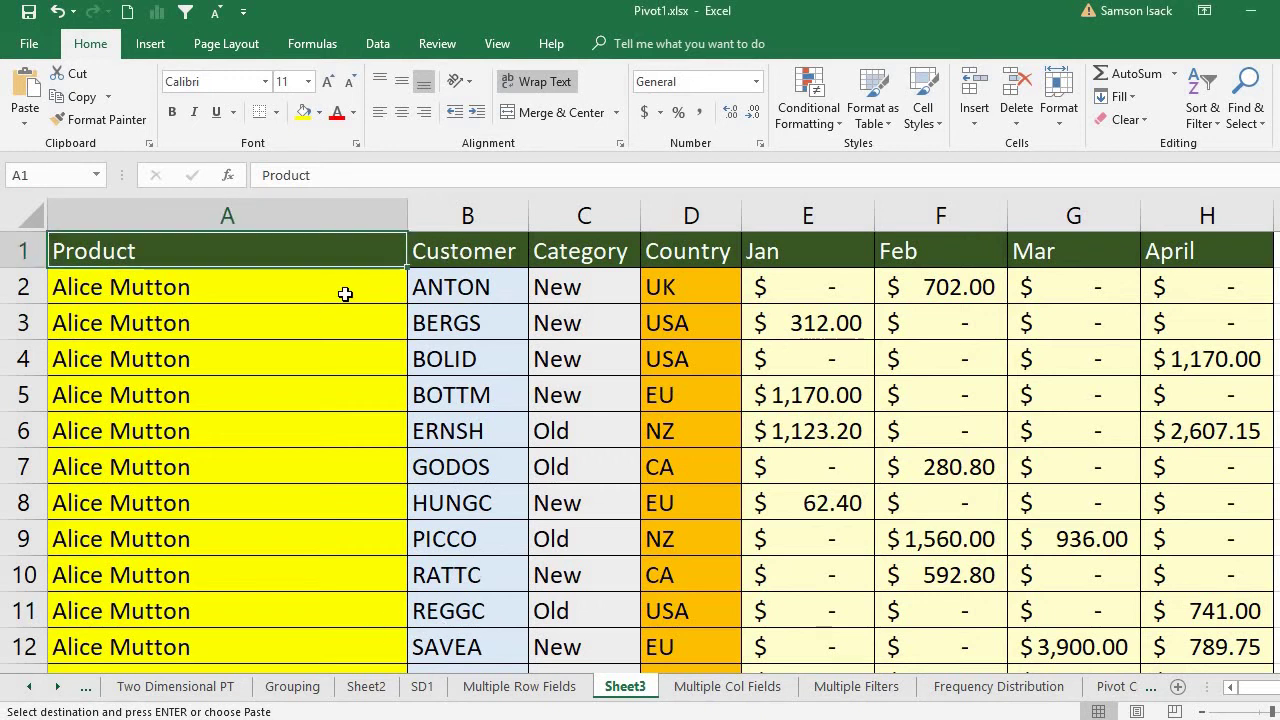
{"action": "right_click", "coordinate": [352, 289]}
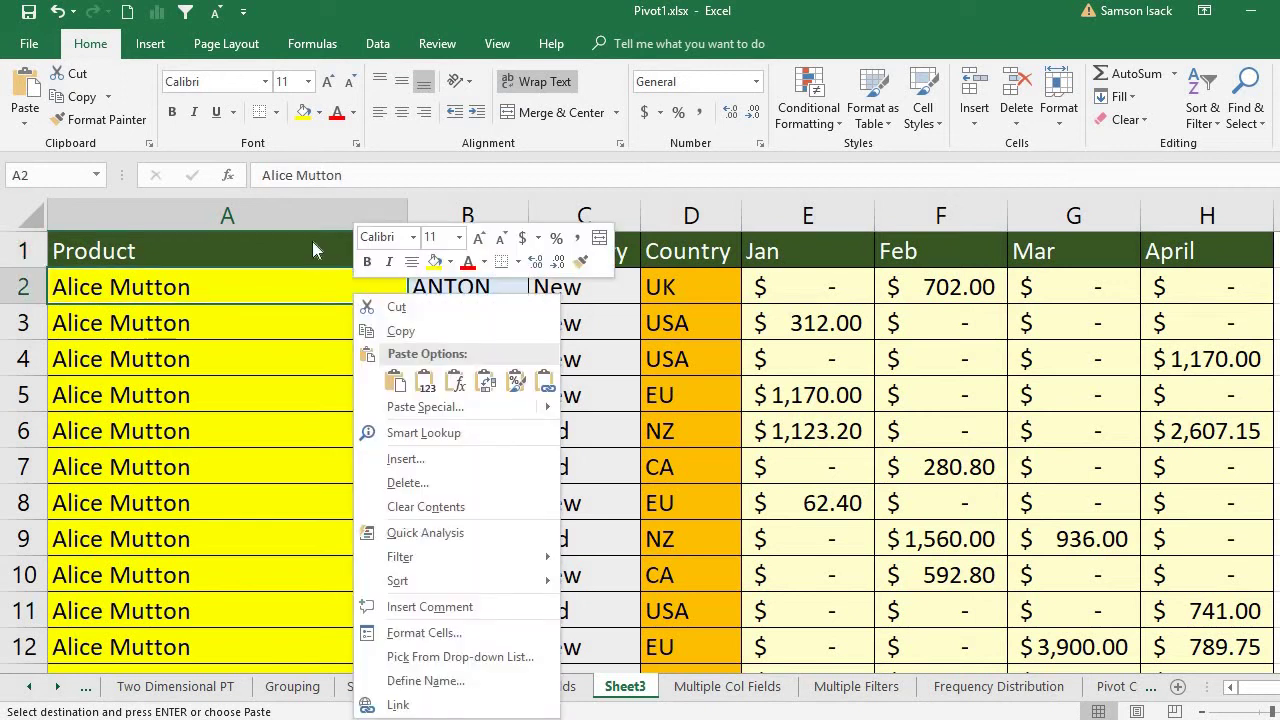
{"action": "right_click", "coordinate": [313, 250]}
{"action": "left_click", "coordinate": [250, 252]}
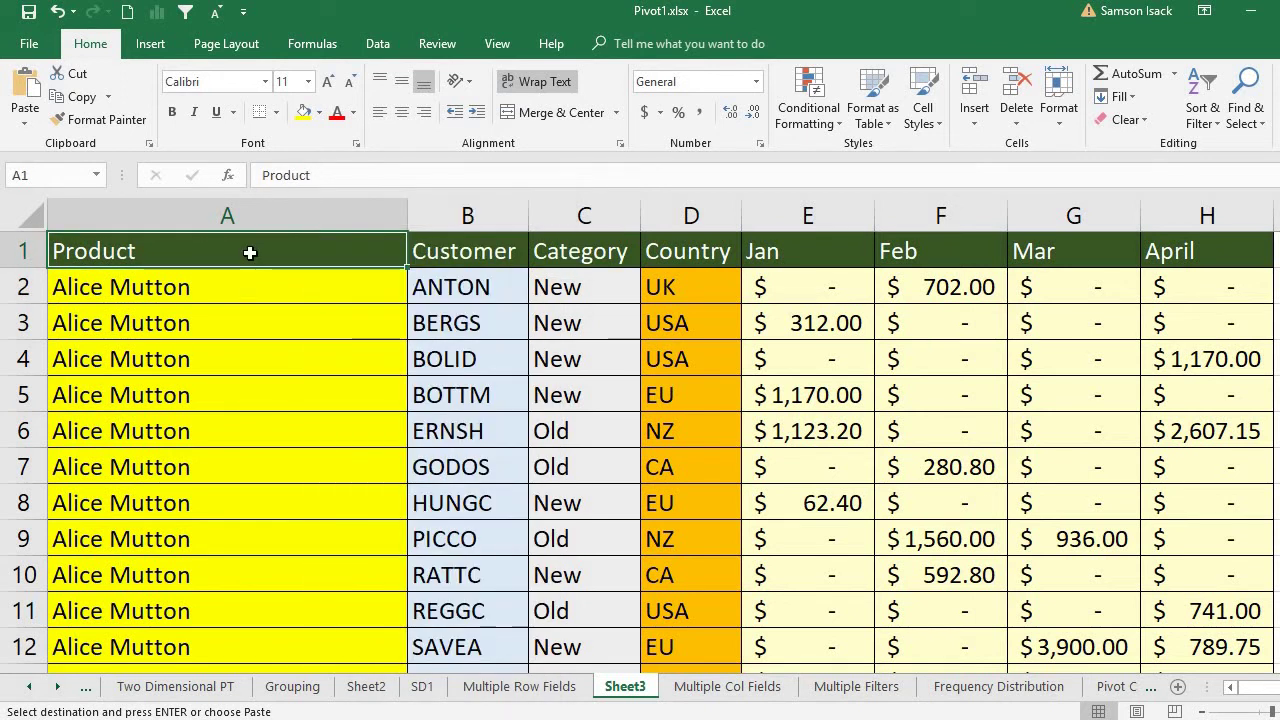
{"action": "left_click", "coordinate": [458, 262]}
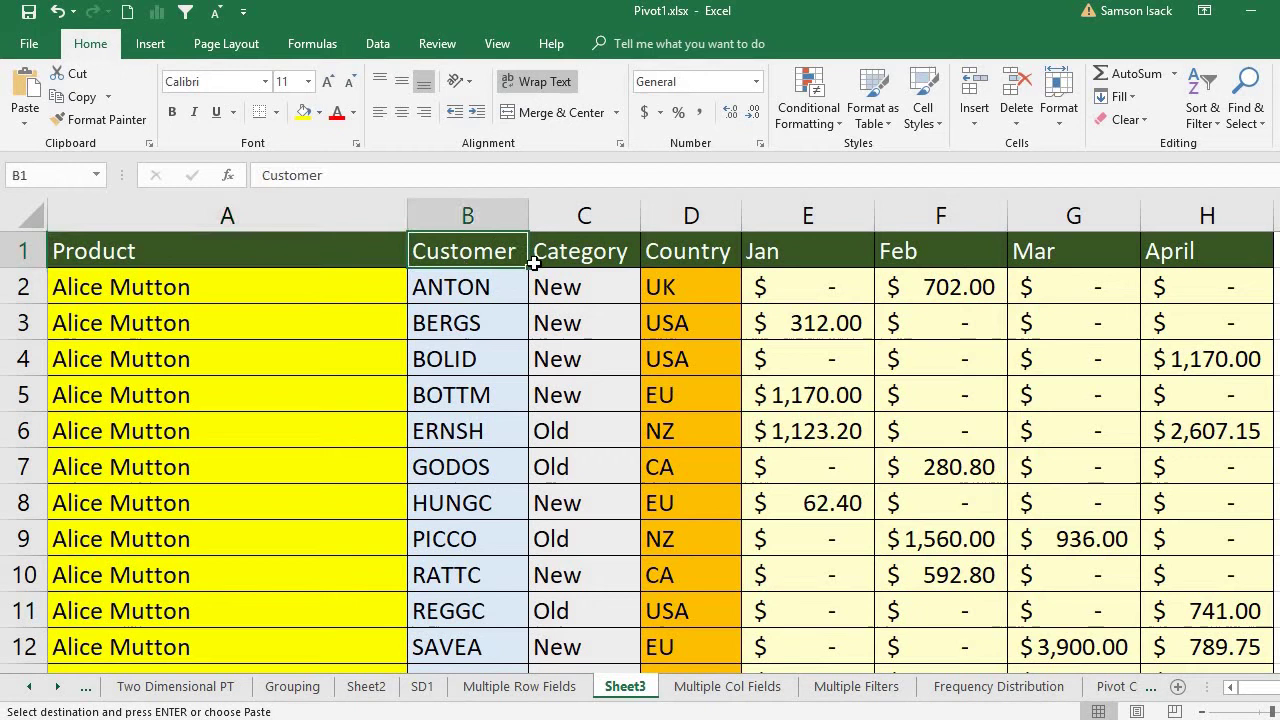
{"action": "left_click", "coordinate": [592, 257]}
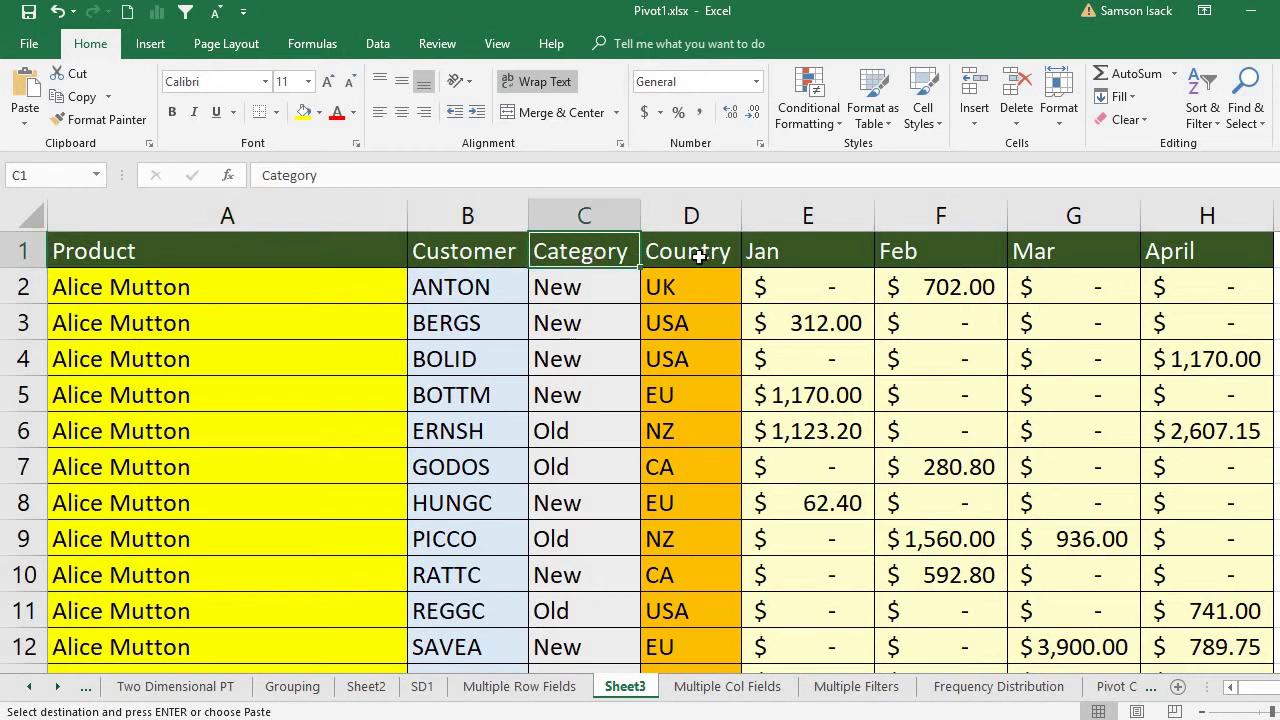
{"action": "left_click", "coordinate": [699, 258]}
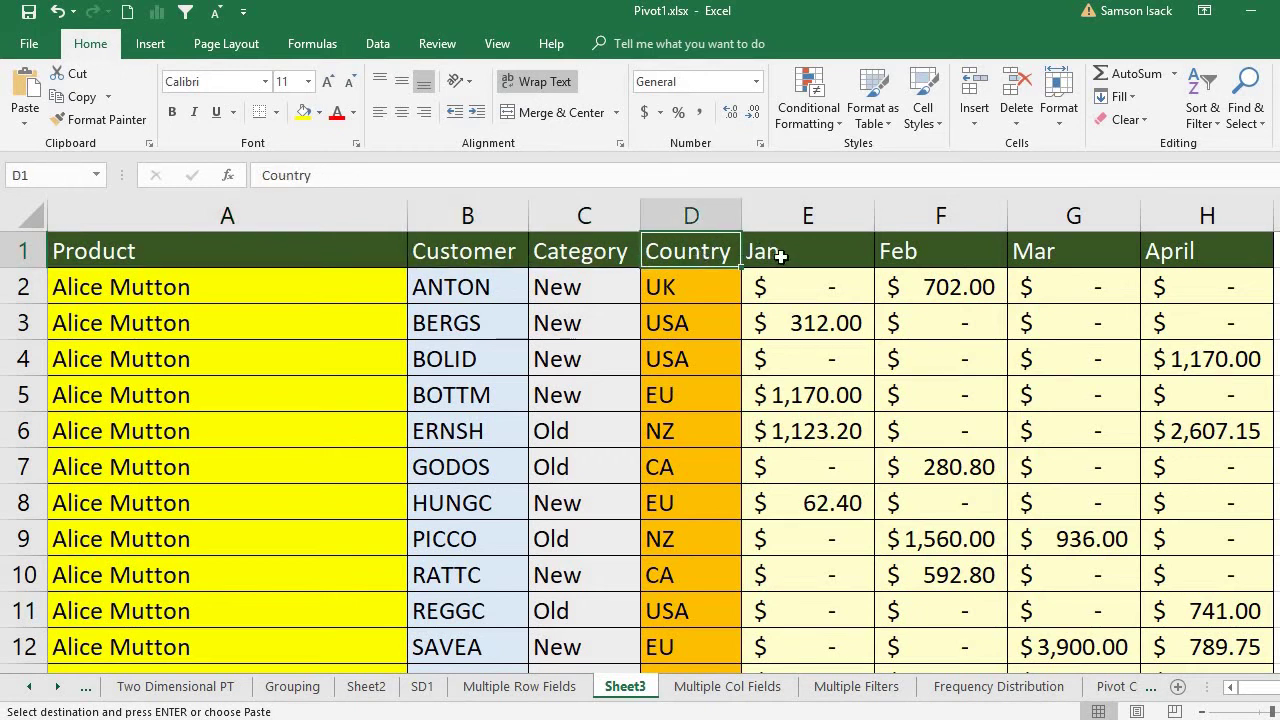
{"action": "left_click_drag", "start_coordinate": [780, 256], "coordinate": [1192, 276]}
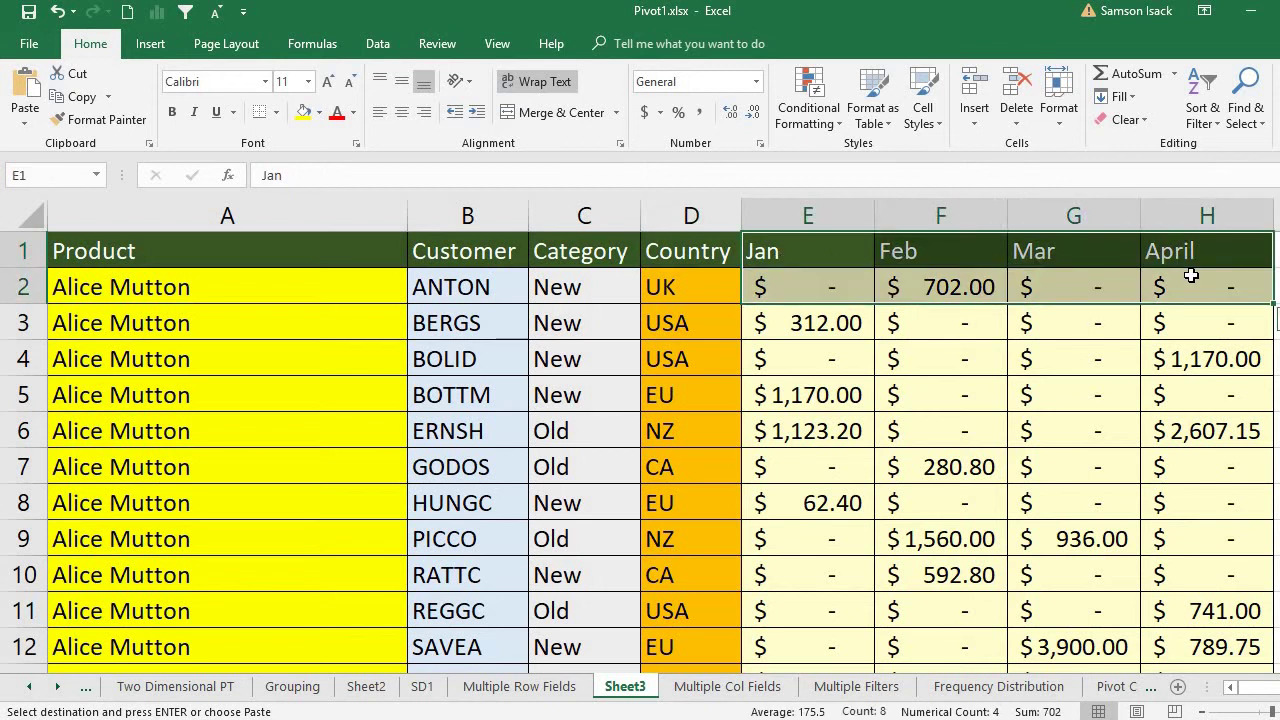
Step: Create a PivotTable on a new worksheet from the full Sheet3 data range A1:H278
{"action": "left_click", "coordinate": [361, 254]}
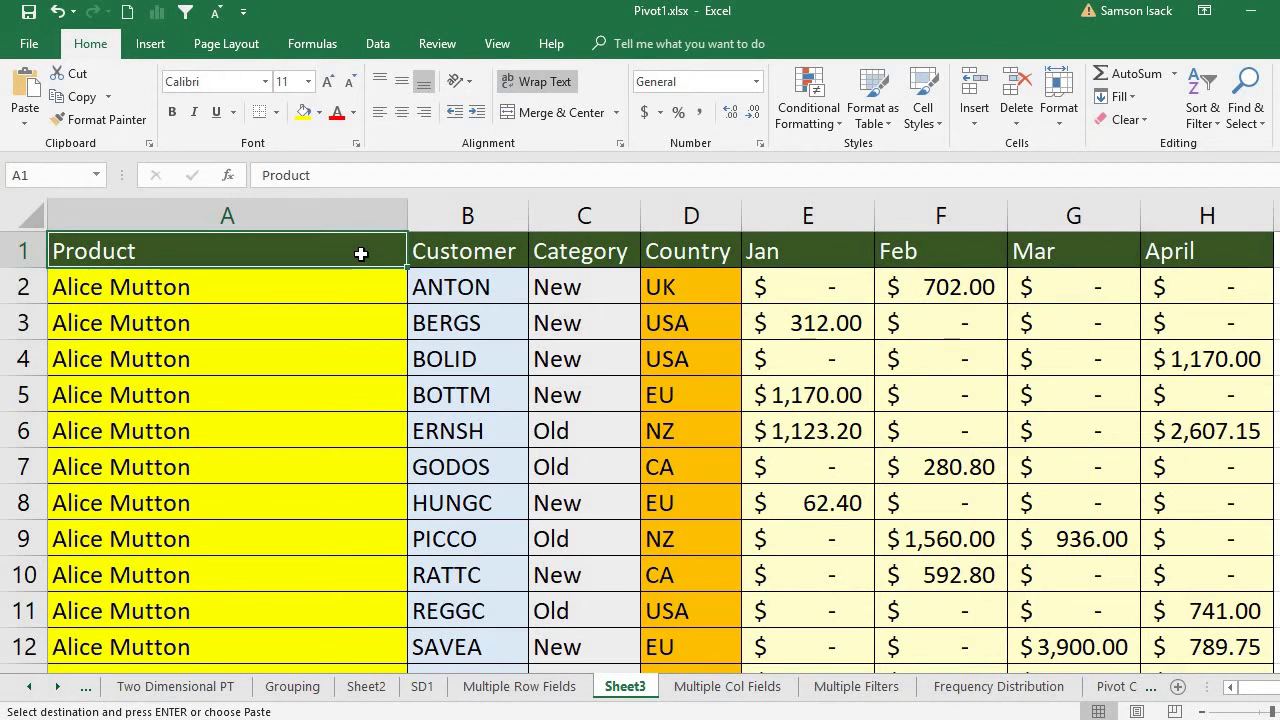
{"action": "key", "text": "shift+Right"}
{"action": "key", "text": "shift+Right"}
{"action": "key", "text": "shift+Right"}
{"action": "key", "text": "shift+Right"}
{"action": "key", "text": "shift+Right"}
{"action": "key", "text": "shift+Right"}
{"action": "key", "text": "shift+Right"}
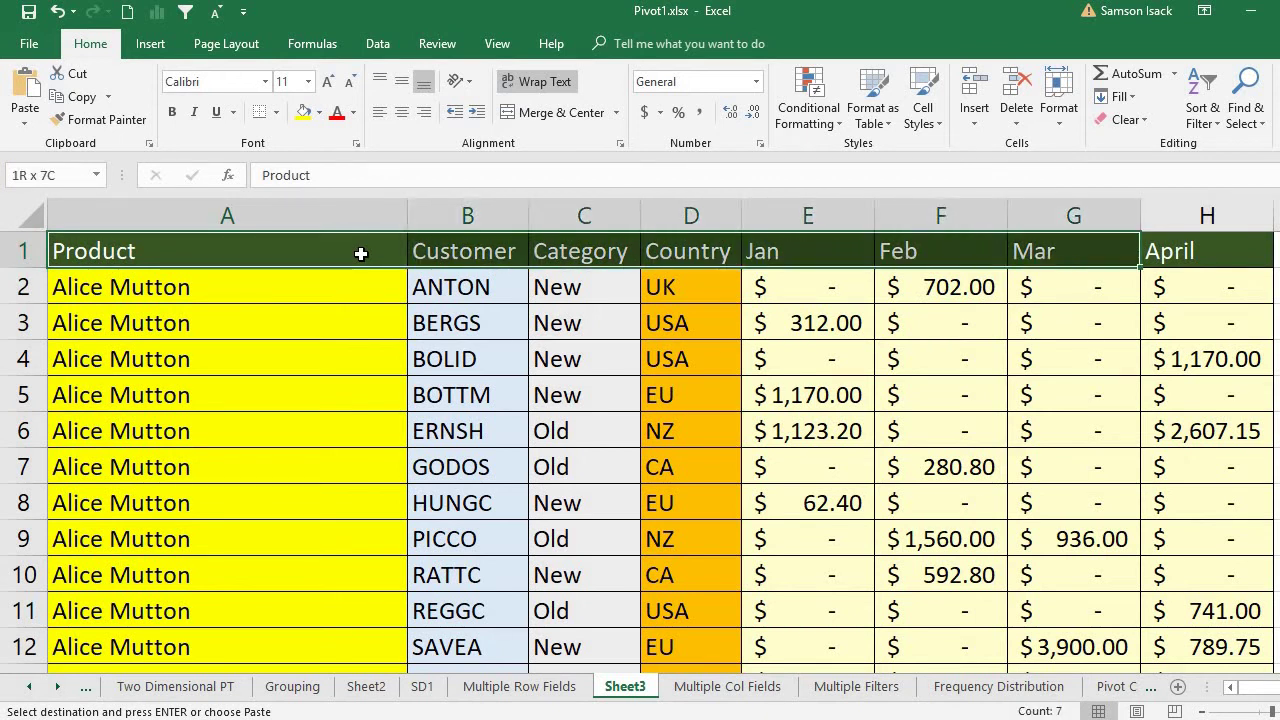
{"action": "key", "text": "ctrl+shift+Down"}
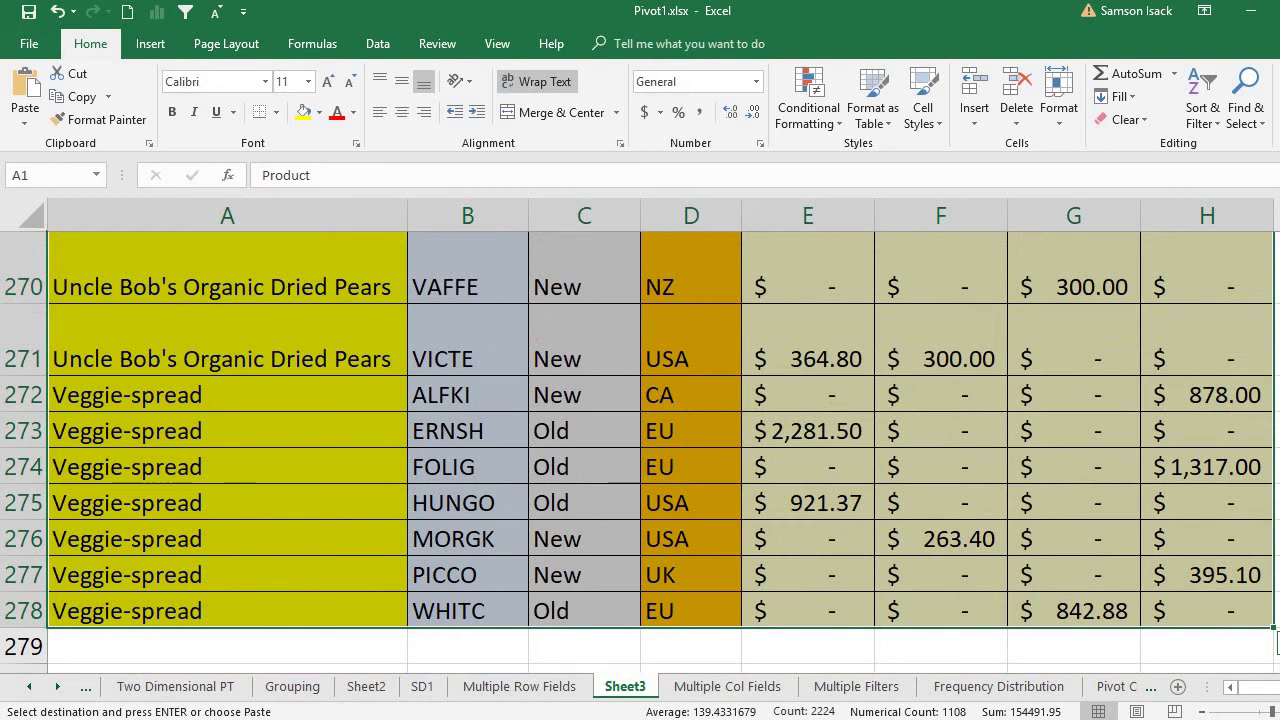
{"action": "scroll", "coordinate": [1276, 645], "scroll_direction": "up", "scroll_amount": 20}
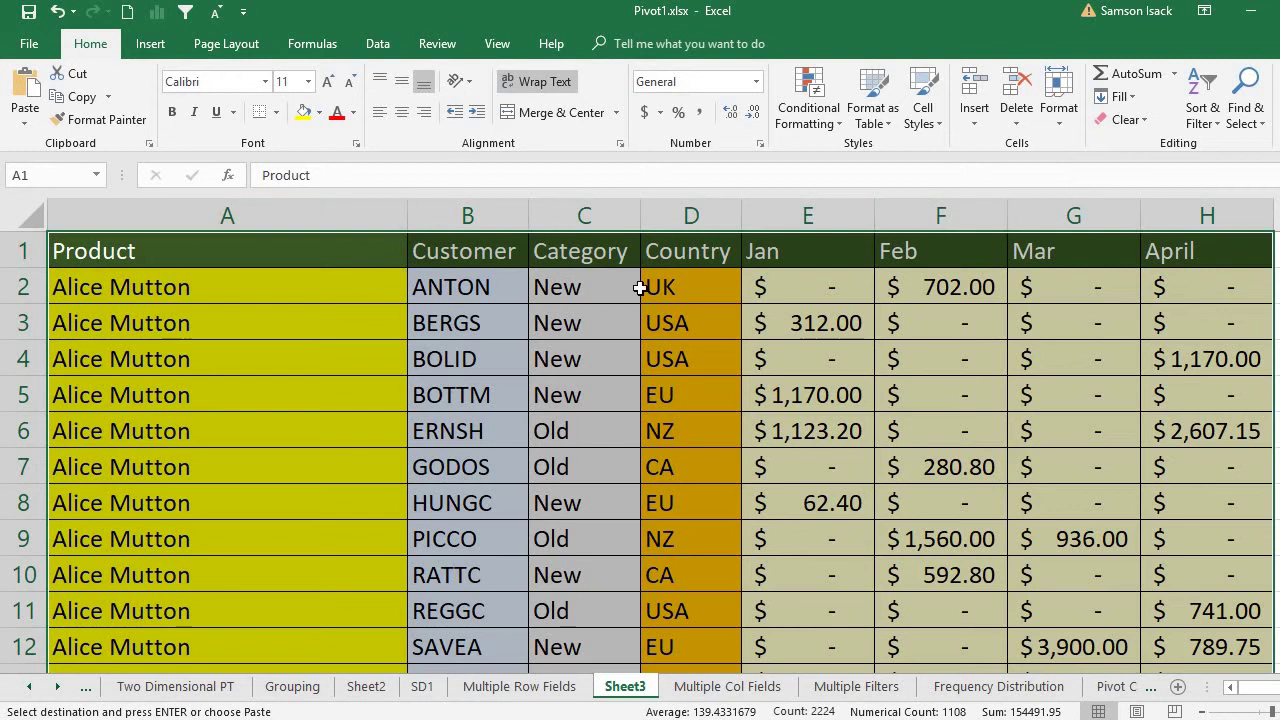
{"action": "left_click", "coordinate": [149, 45]}
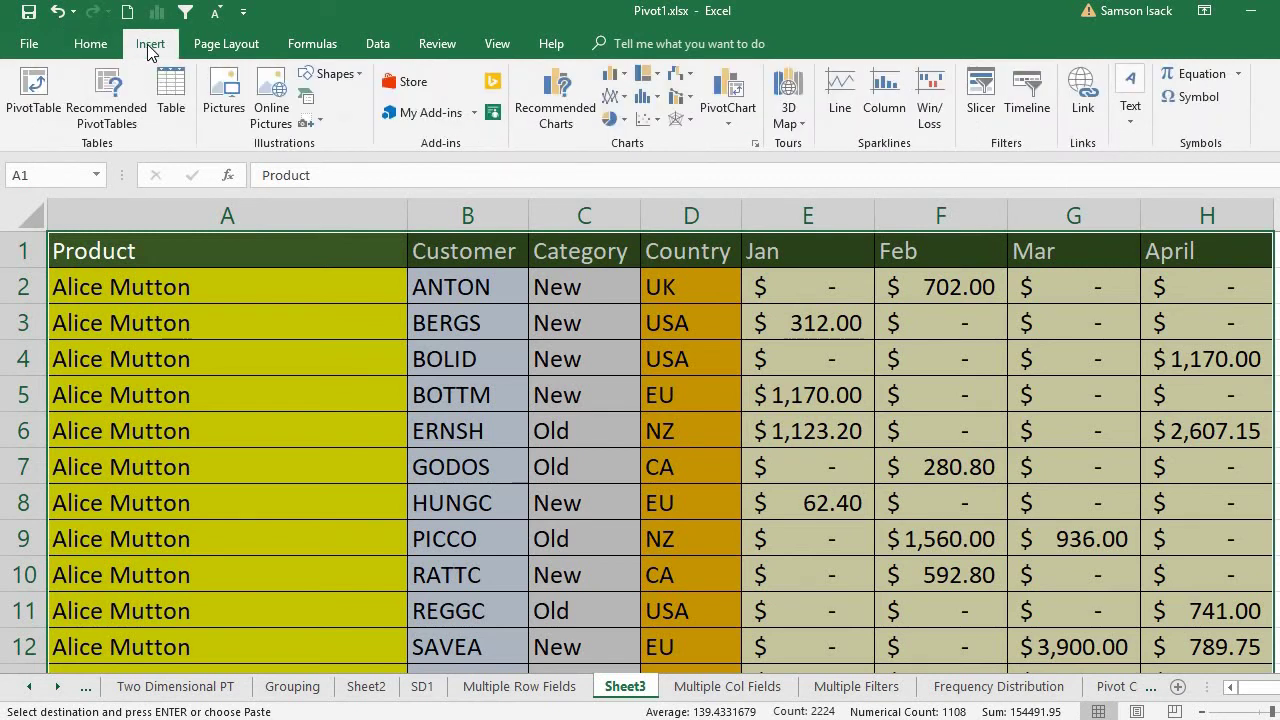
{"action": "left_click", "coordinate": [18, 107]}
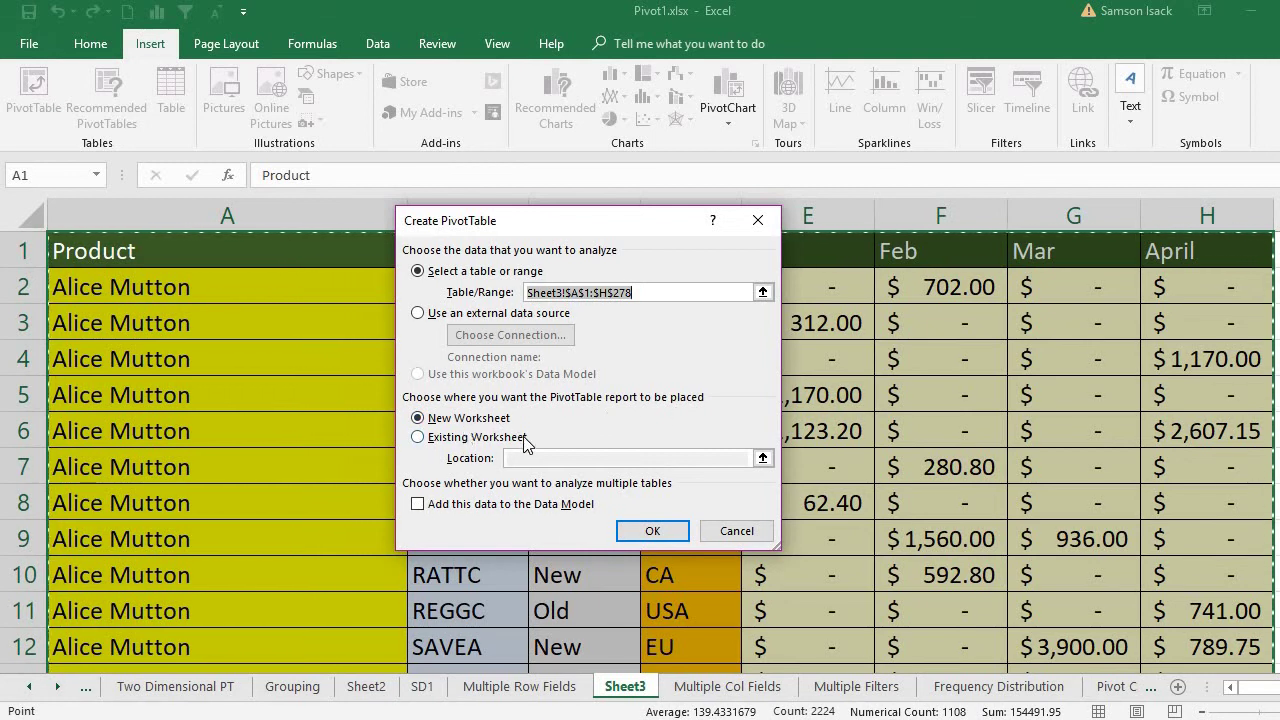
{"action": "left_click", "coordinate": [648, 534]}
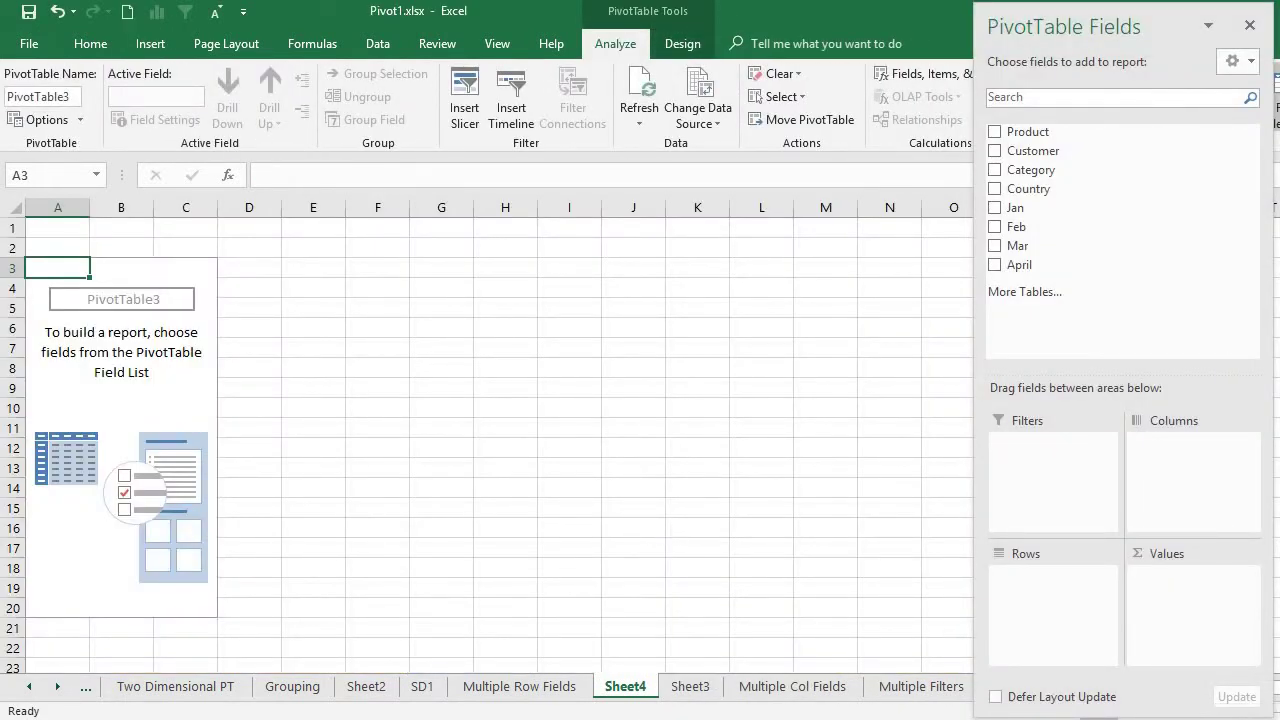
{"action": "scroll", "coordinate": [487, 436], "scroll_direction": "up", "scroll_amount": 4}
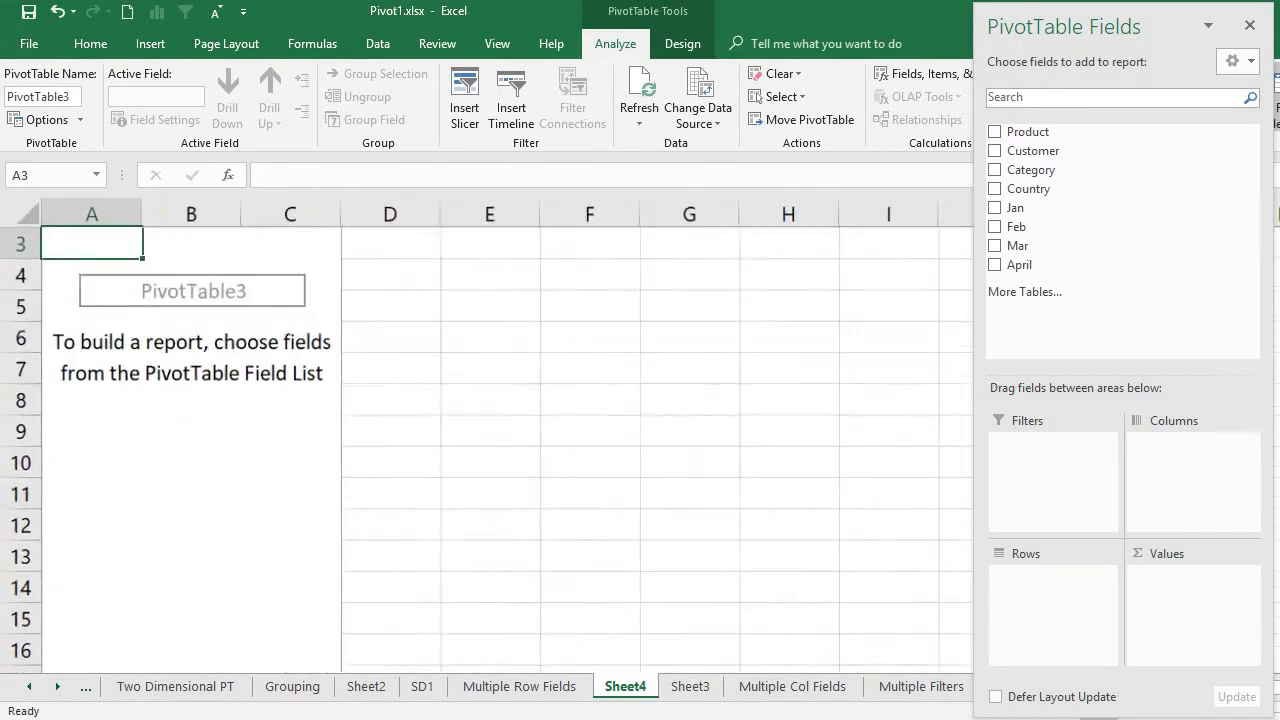
{"action": "scroll", "coordinate": [487, 436], "scroll_direction": "up", "scroll_amount": 2}
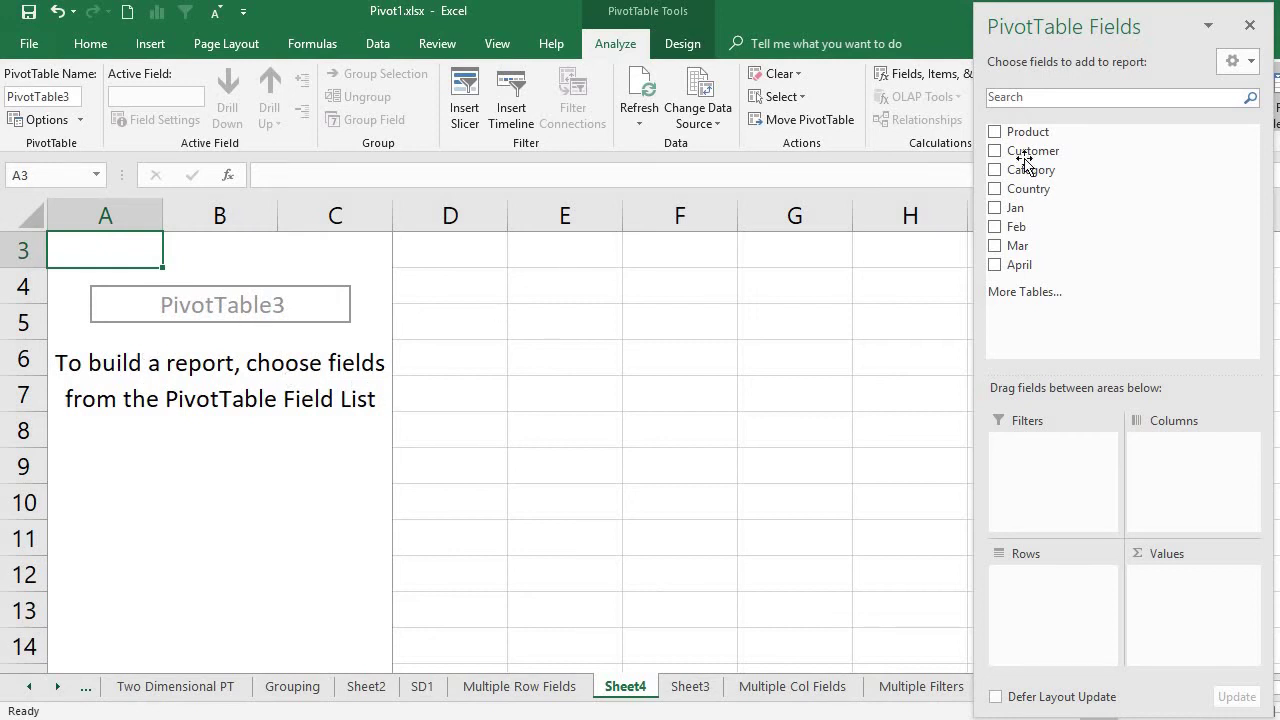
Step: Place the Product field in both Columns and Values, and rename the Column Labels heading to PRODUCT
{"action": "left_click_drag", "start_coordinate": [1041, 138], "coordinate": [1166, 506]}
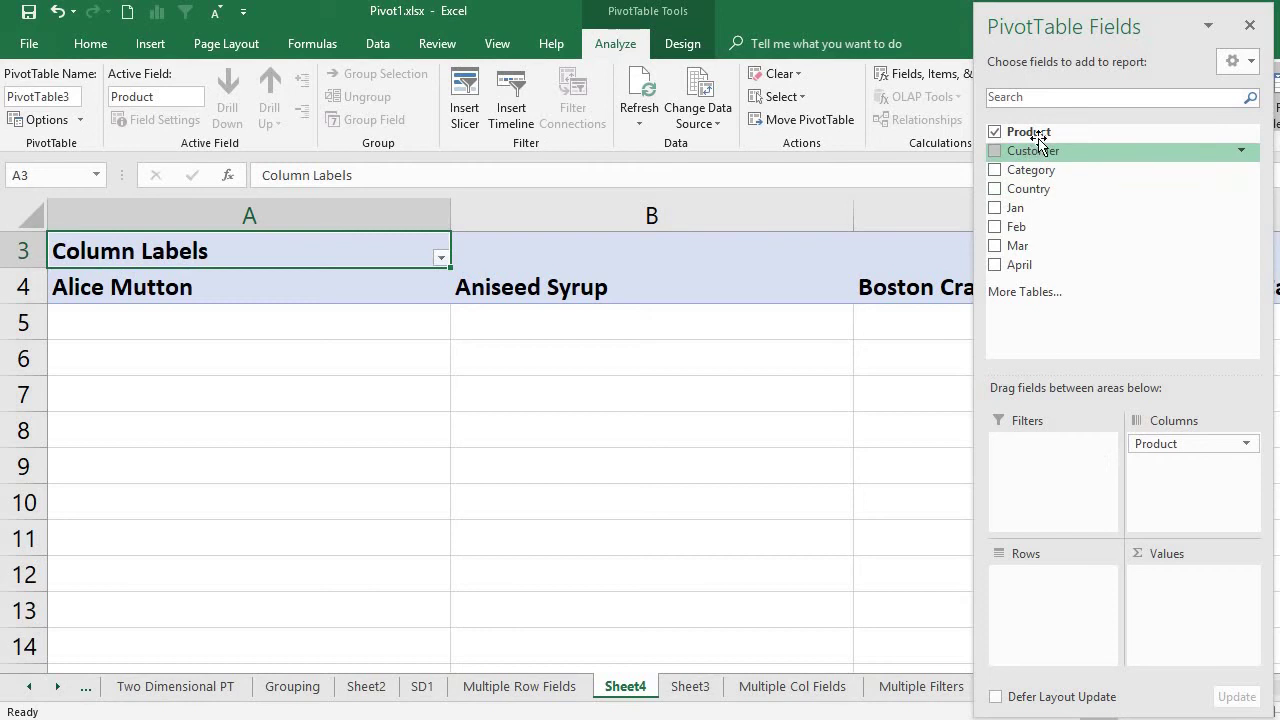
{"action": "left_click_drag", "start_coordinate": [1036, 135], "coordinate": [1192, 615]}
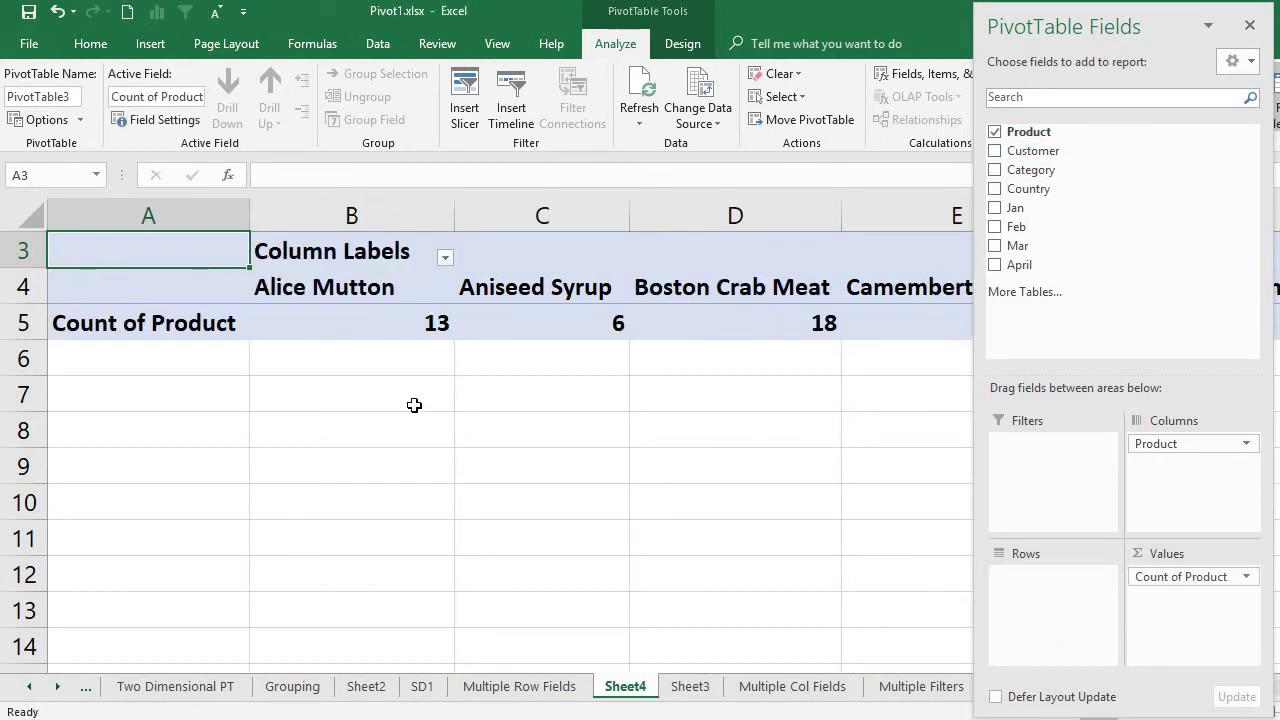
{"action": "left_click", "coordinate": [414, 288]}
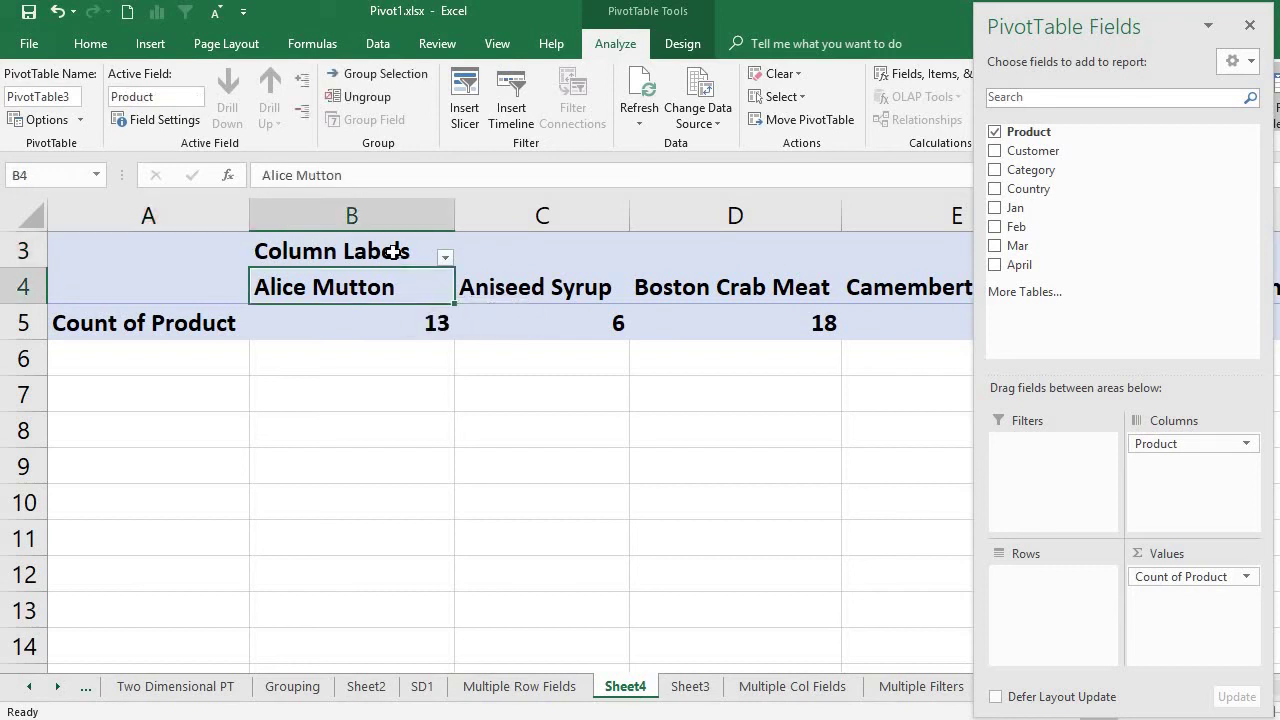
{"action": "left_click", "coordinate": [395, 251]}
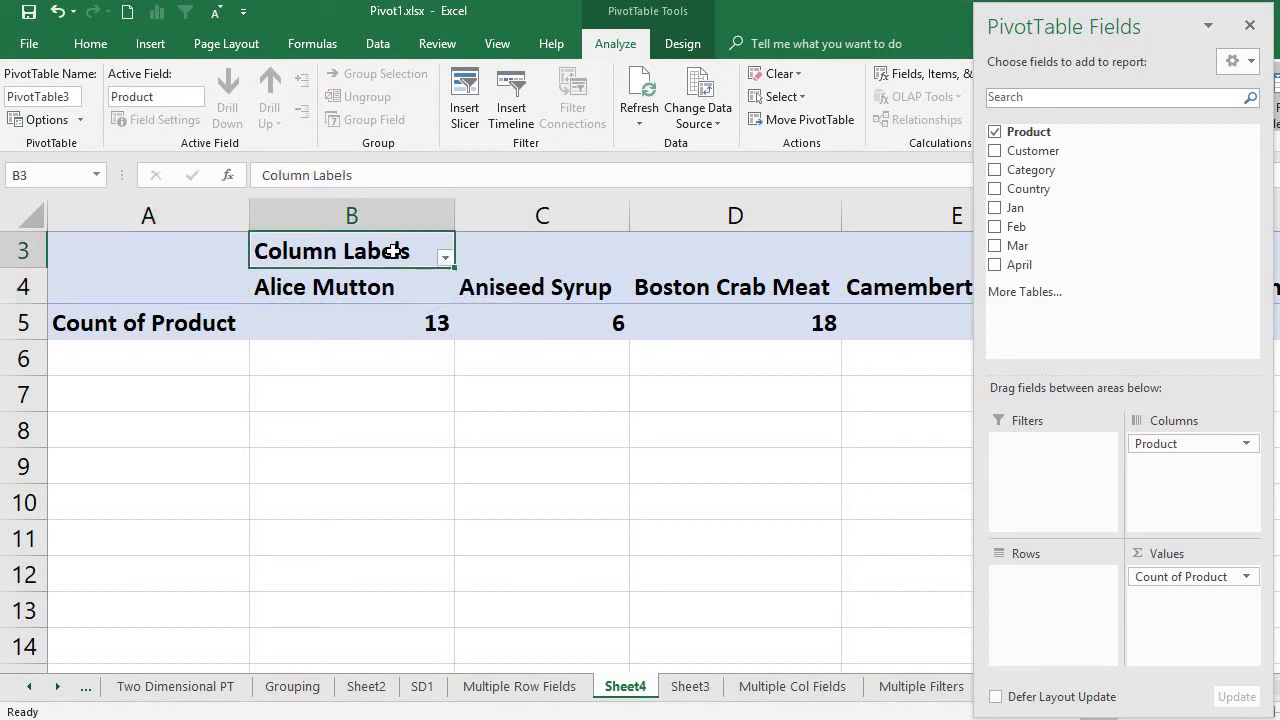
{"action": "type", "text": "PRODUCT"}
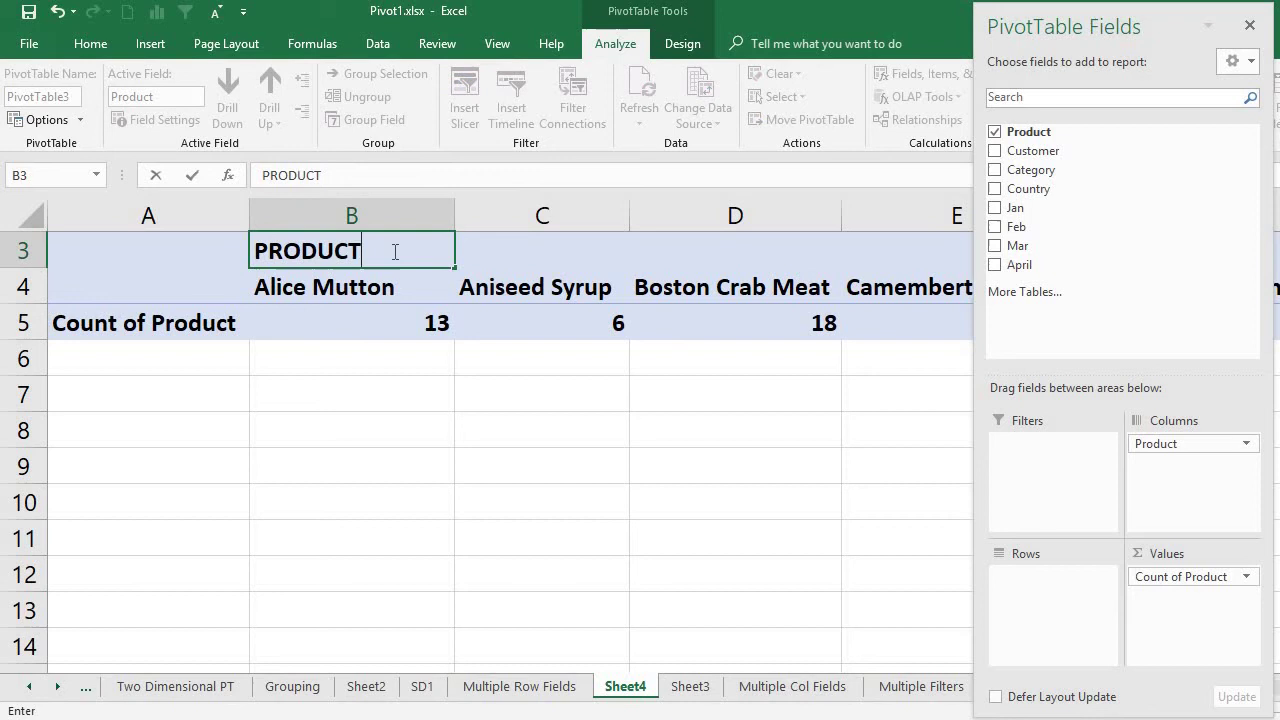
{"action": "left_click", "coordinate": [428, 323]}
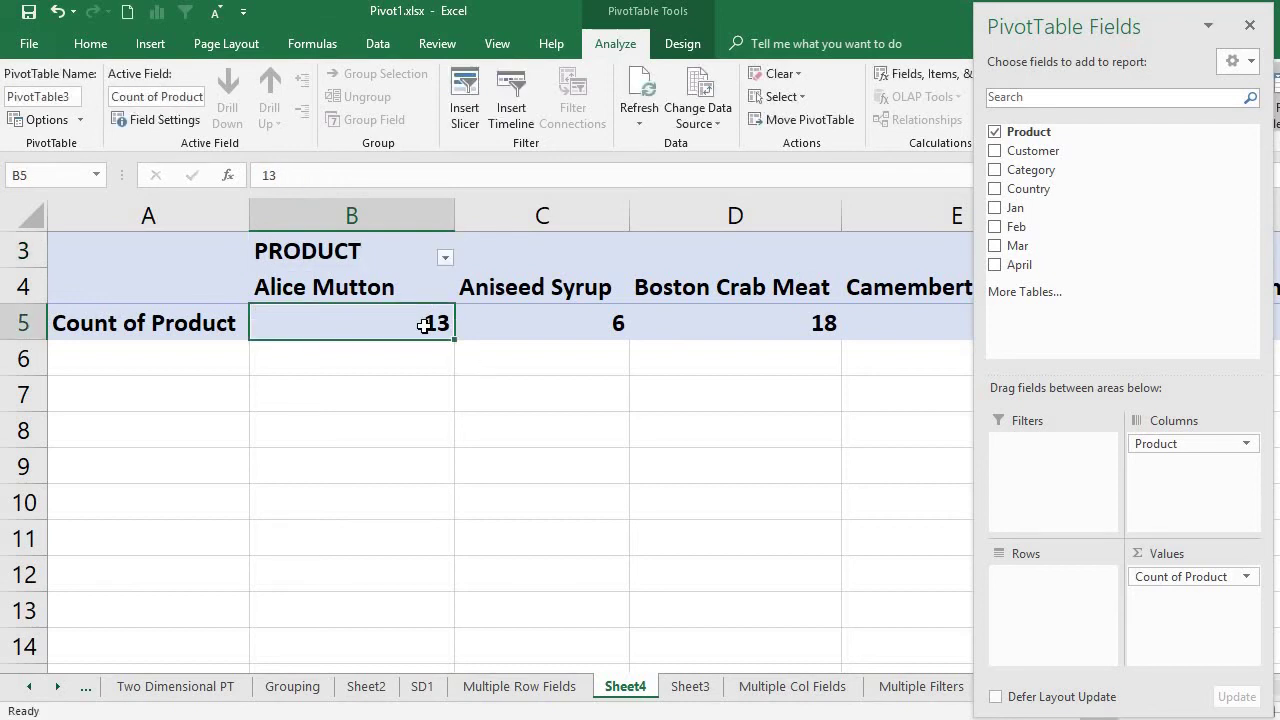
Step: Fit column B to its contents and check the product counts for Aniseed Syrup and Boston Crab Meat
{"action": "mouse_move", "coordinate": [427, 345]}
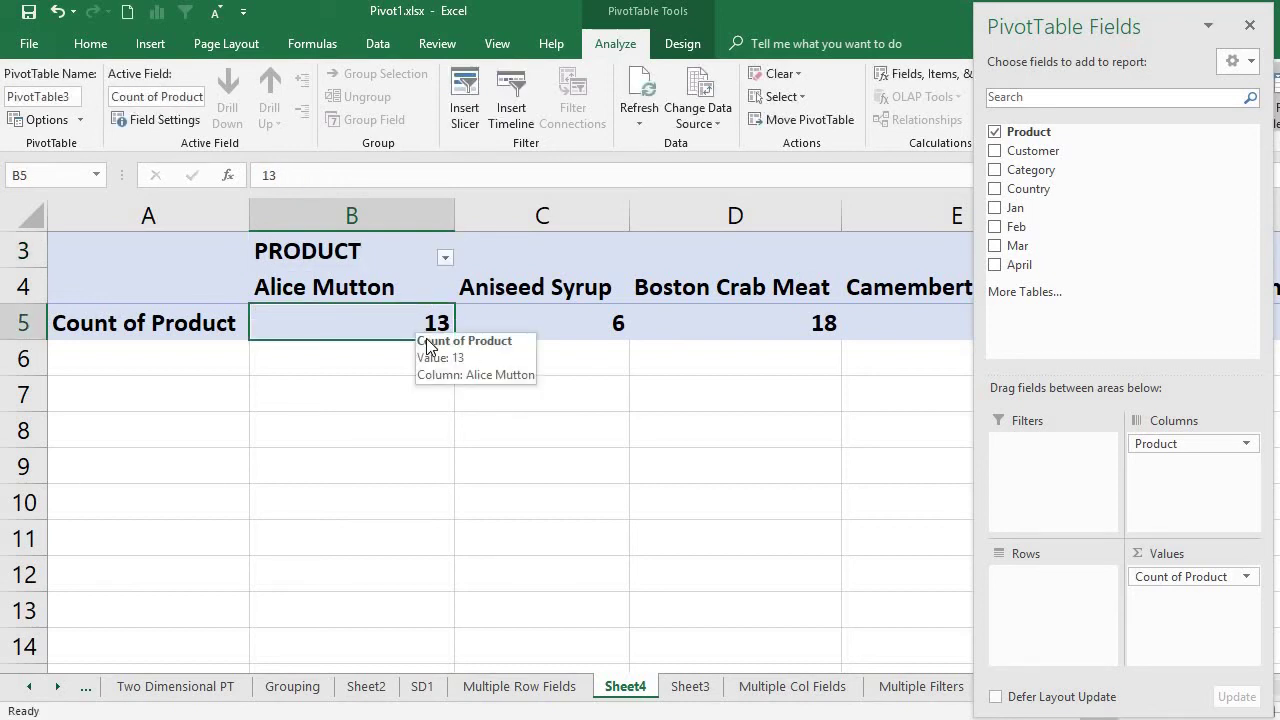
{"action": "double_click", "coordinate": [458, 208]}
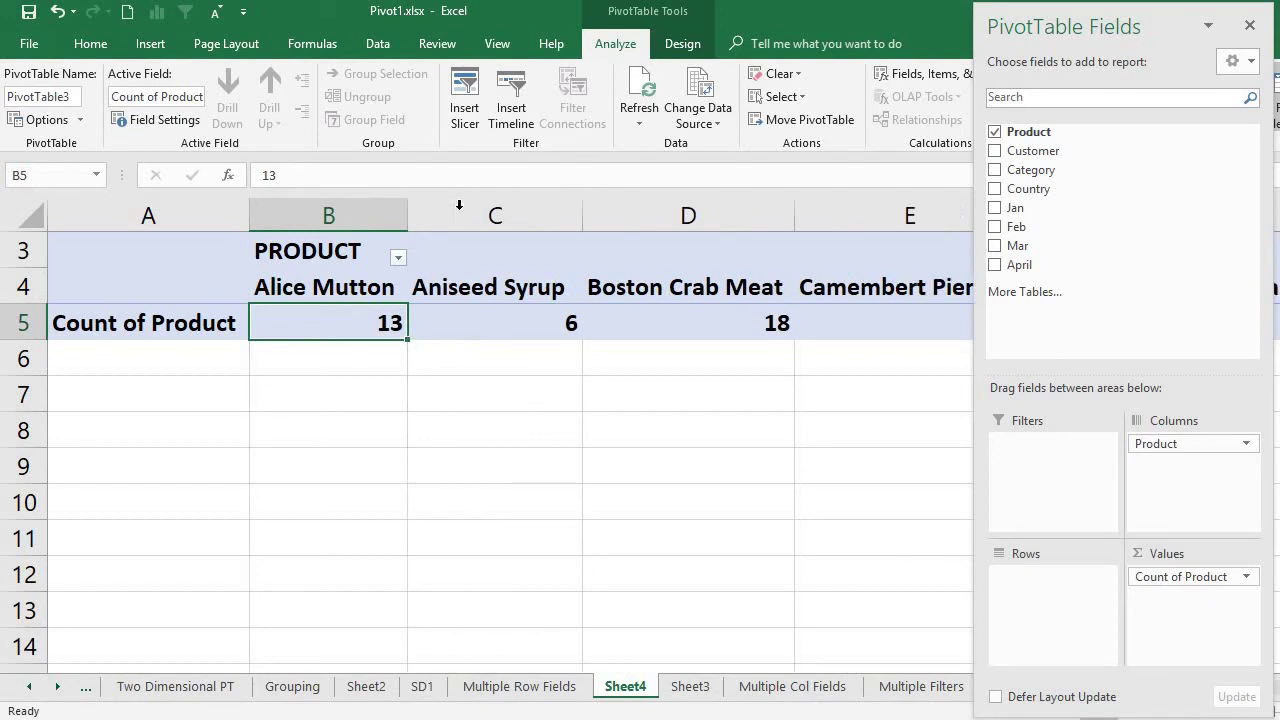
{"action": "left_click", "coordinate": [337, 289]}
{"action": "left_click", "coordinate": [465, 297]}
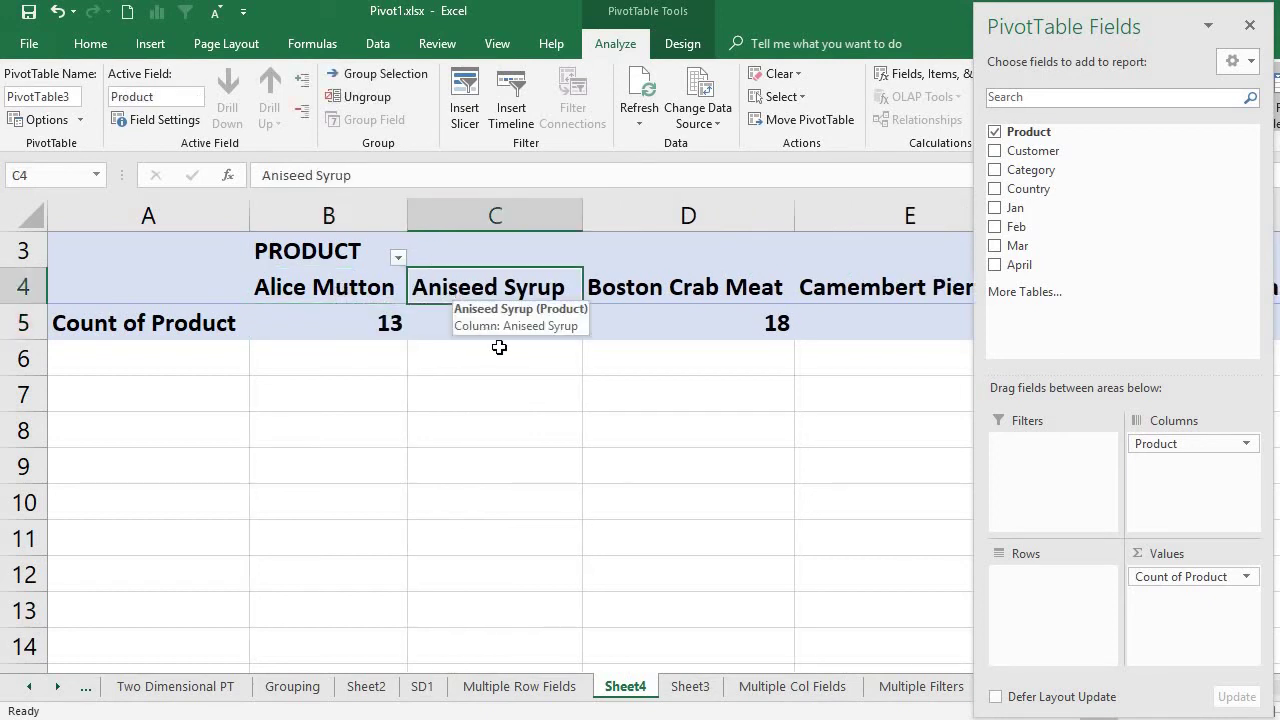
{"action": "left_click", "coordinate": [505, 328]}
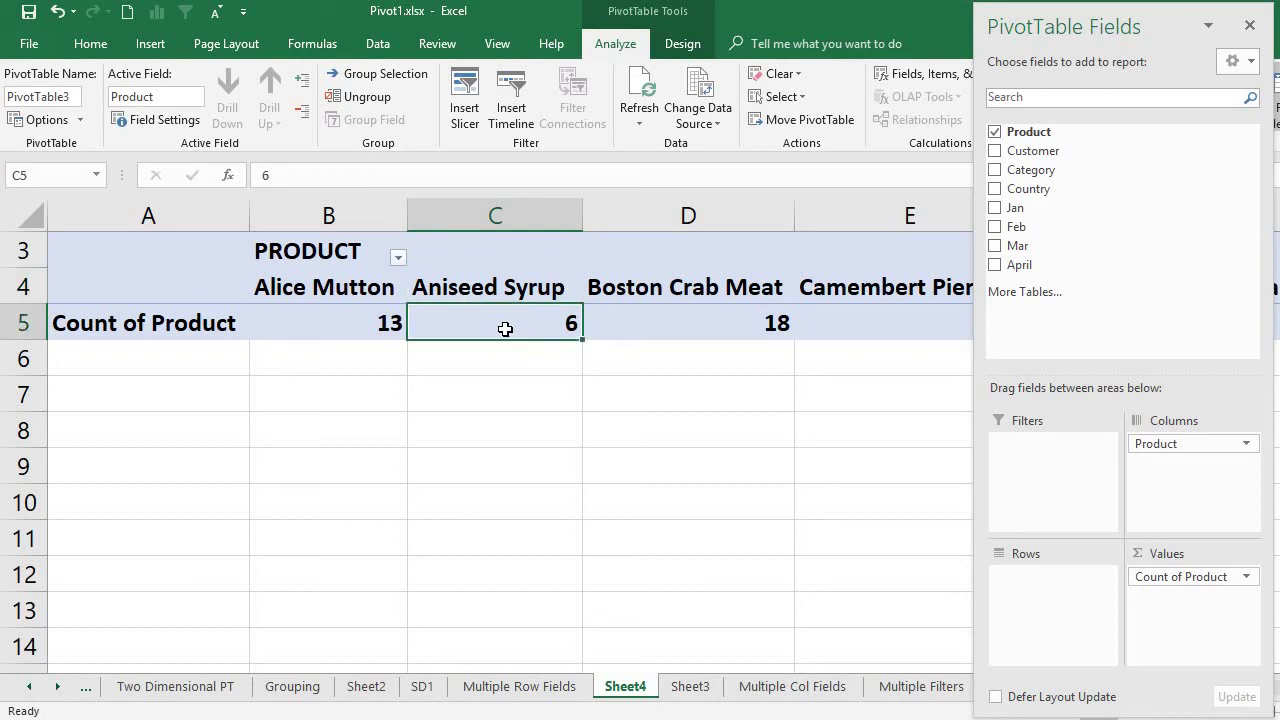
{"action": "left_click", "coordinate": [666, 312]}
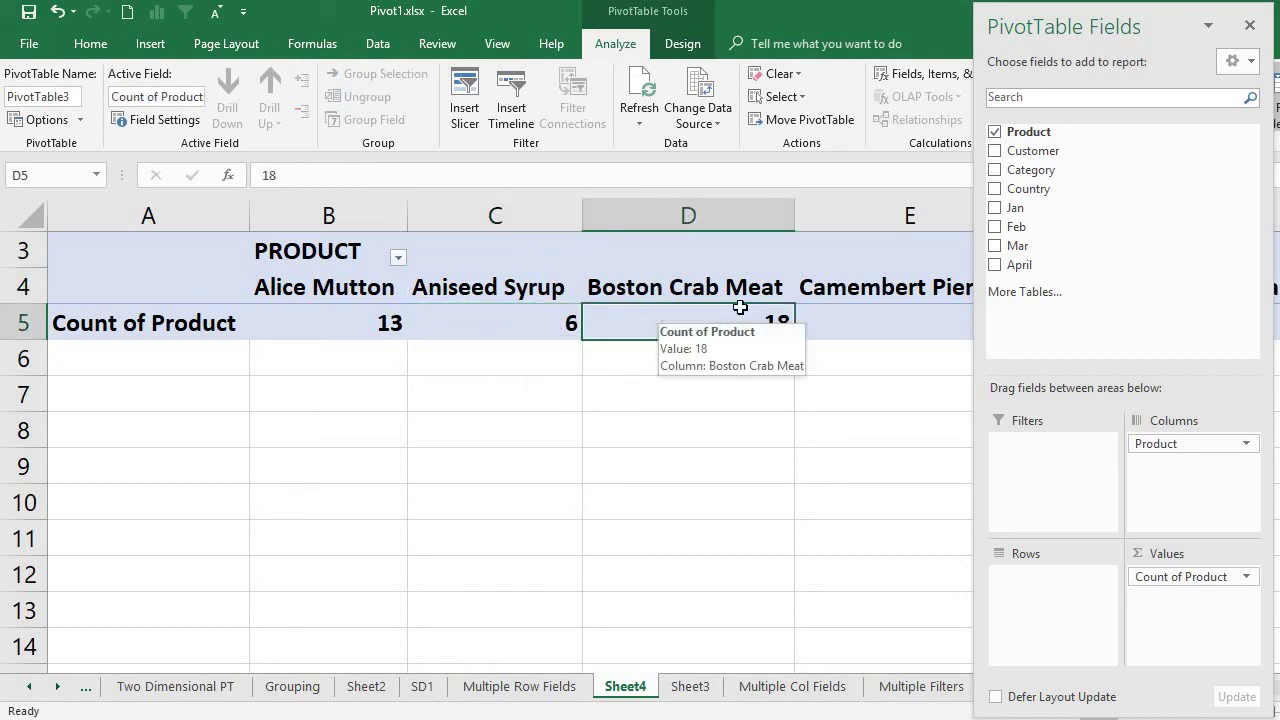
{"action": "left_click", "coordinate": [790, 203]}
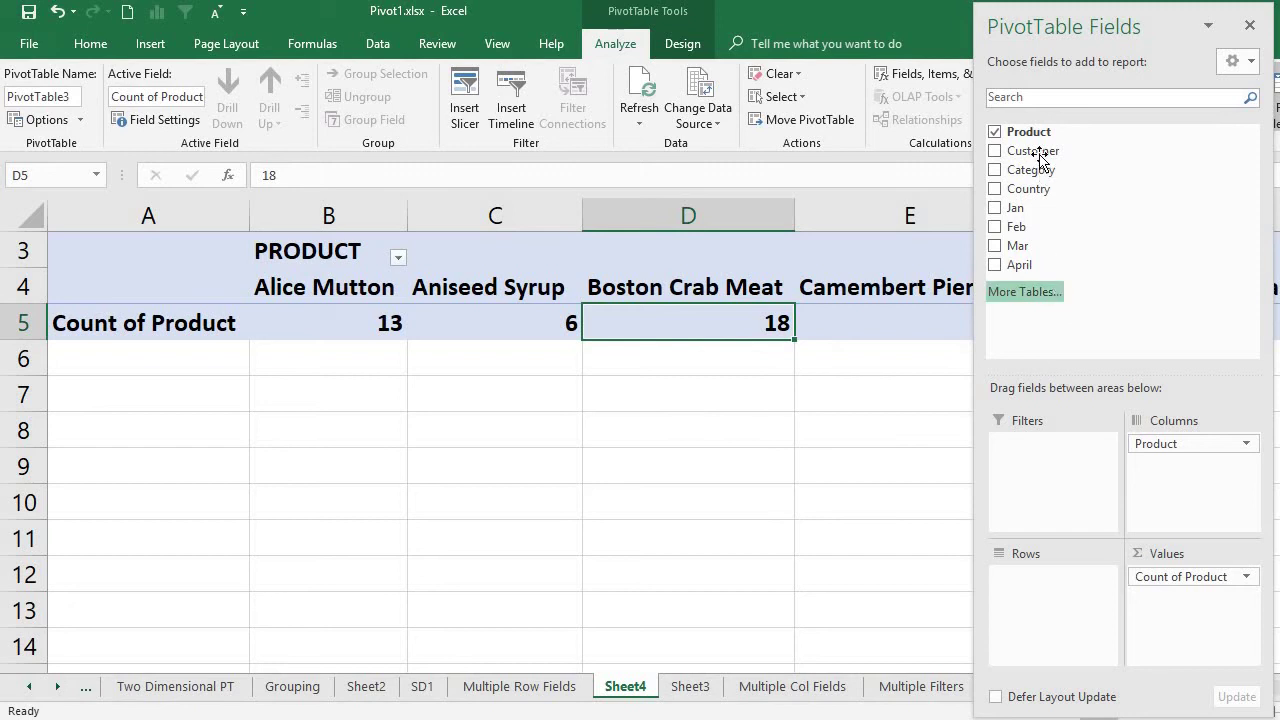
Step: Add the Customer field beneath Product in the Columns area and close the PivotTable field list
{"action": "left_click_drag", "start_coordinate": [1040, 155], "coordinate": [1180, 465]}
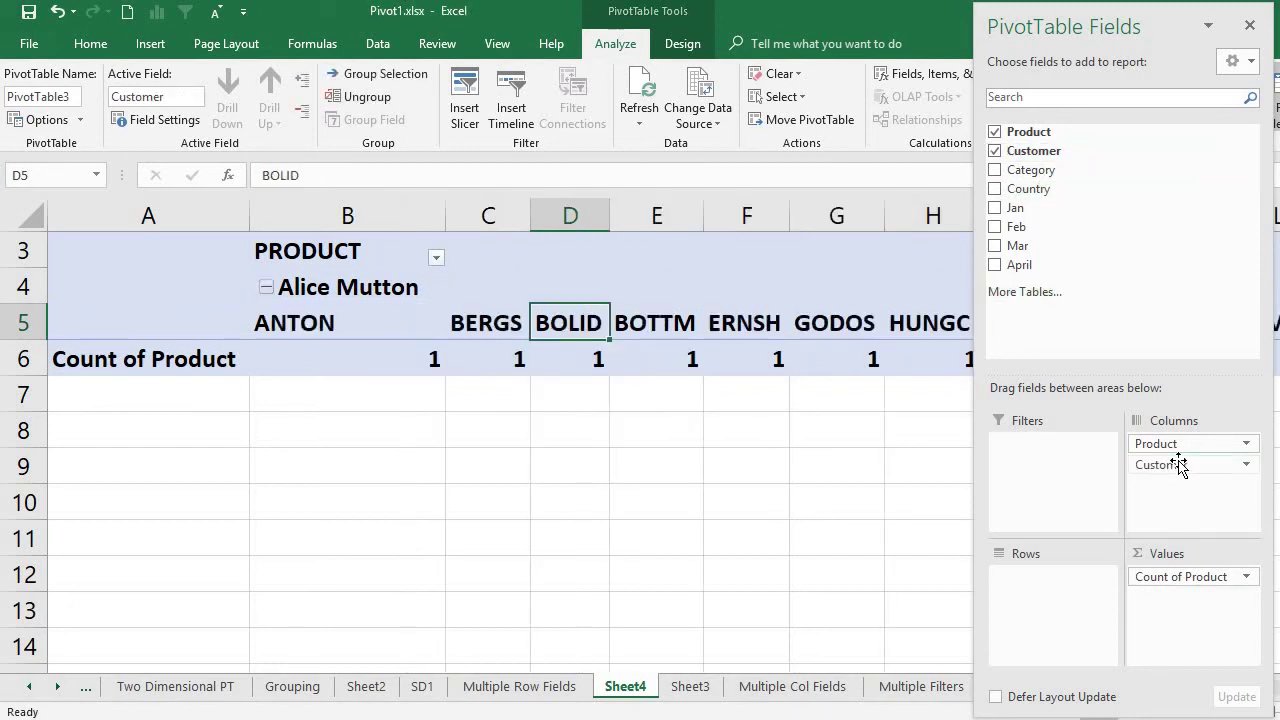
{"action": "left_click", "coordinate": [266, 288]}
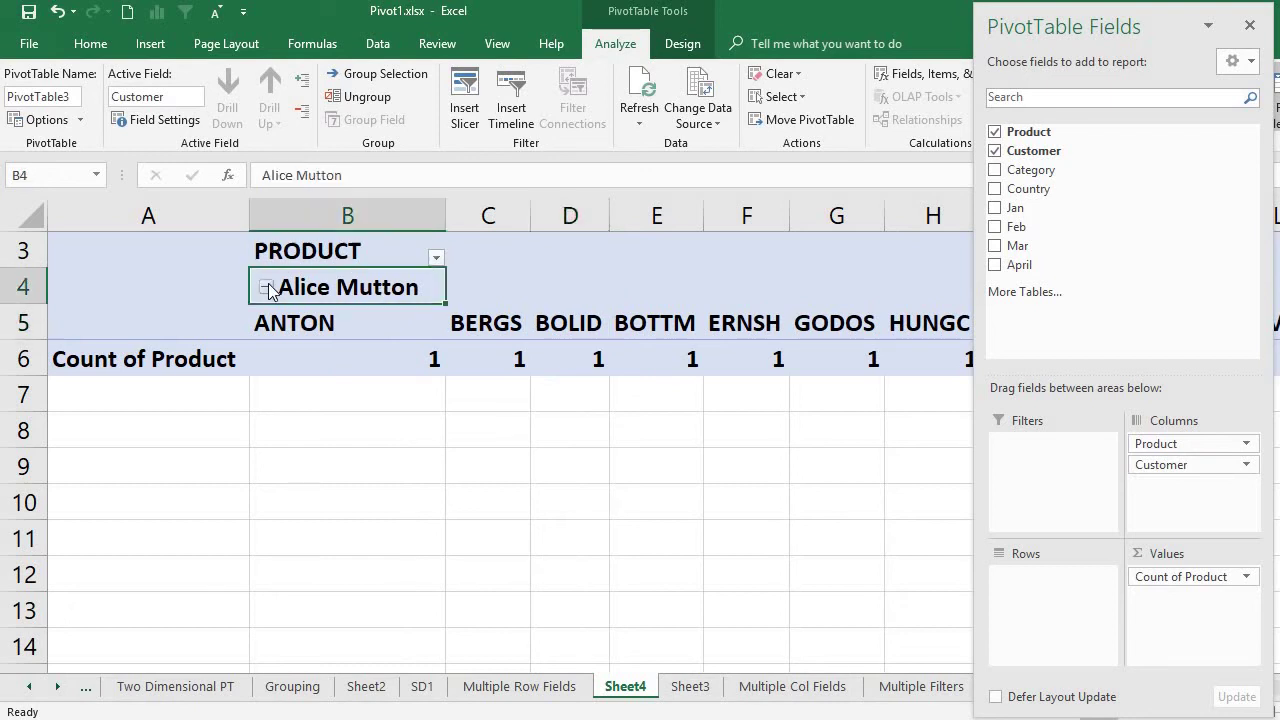
{"action": "left_click", "coordinate": [266, 288]}
{"action": "left_click", "coordinate": [278, 323]}
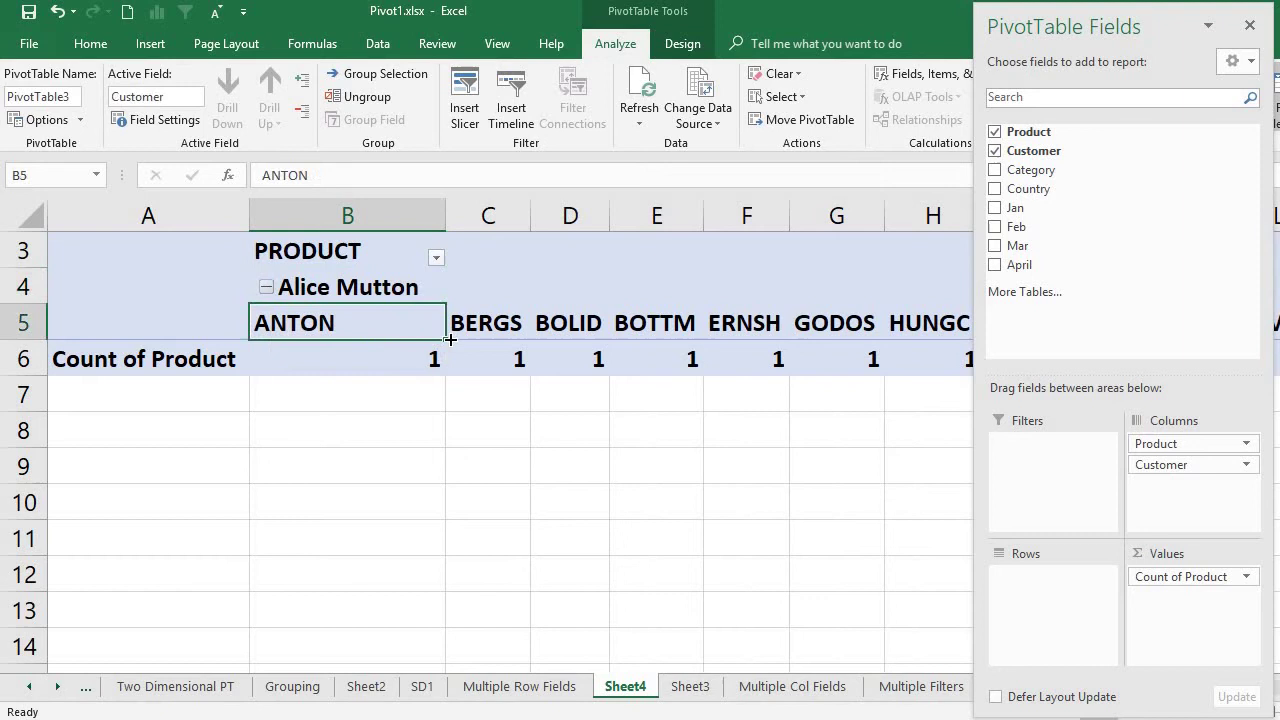
{"action": "left_click", "coordinate": [477, 325]}
{"action": "left_click", "coordinate": [546, 323]}
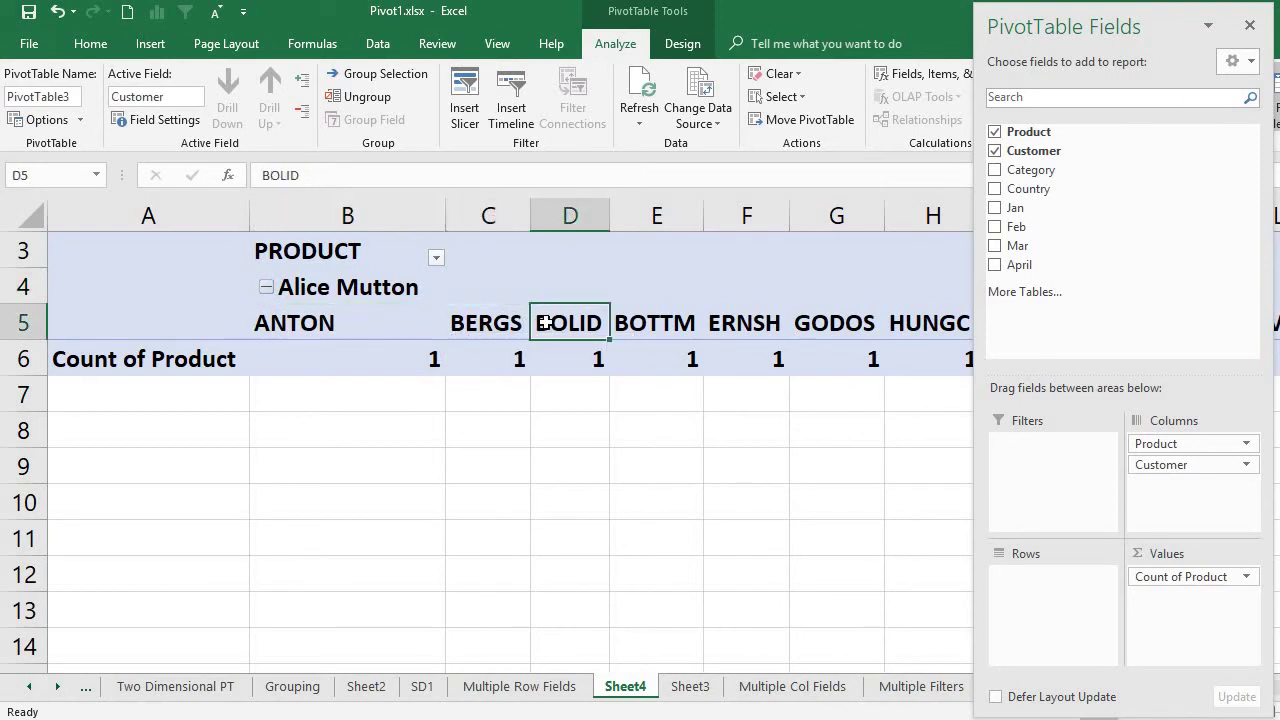
{"action": "left_click", "coordinate": [752, 324]}
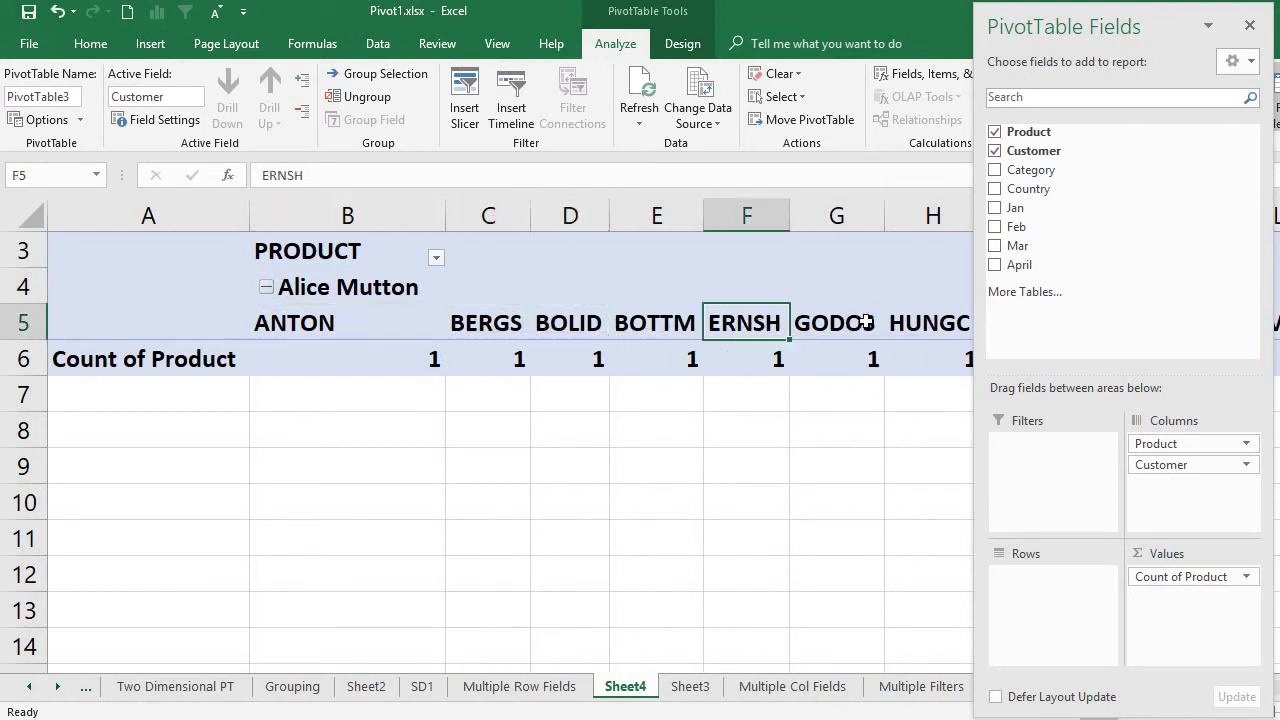
{"action": "left_click", "coordinate": [418, 358]}
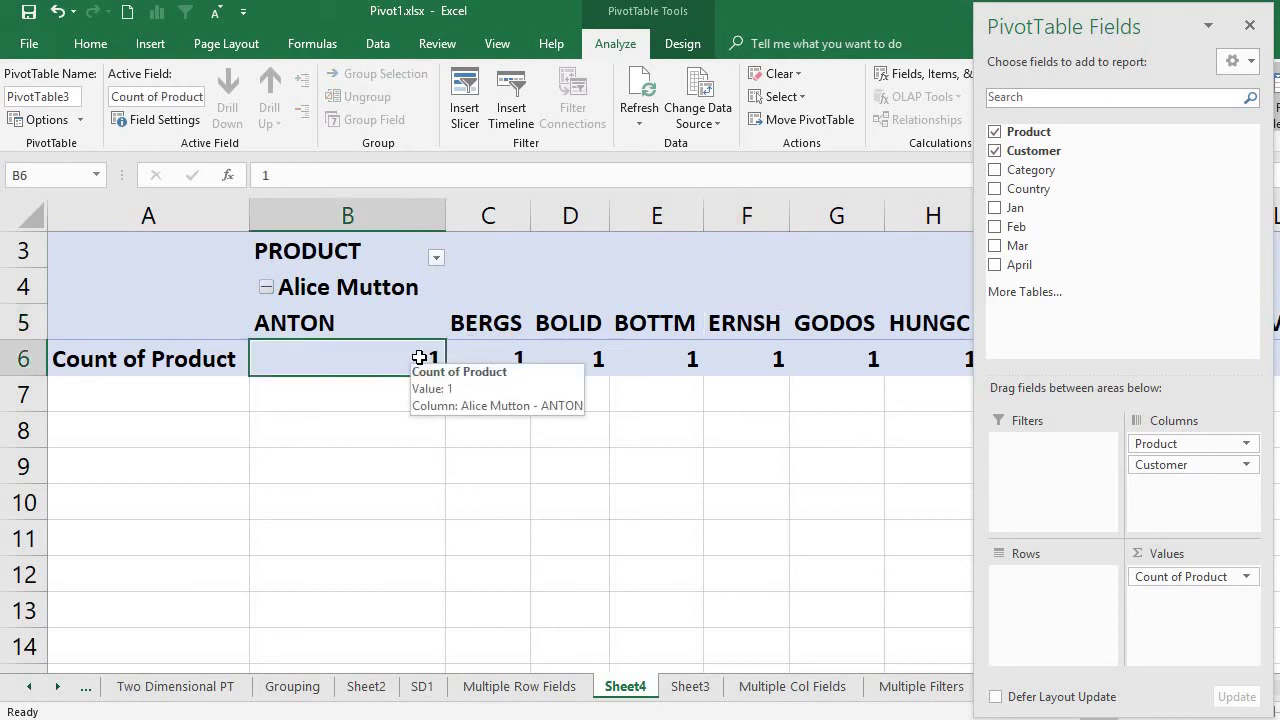
{"action": "left_click", "coordinate": [1250, 27]}
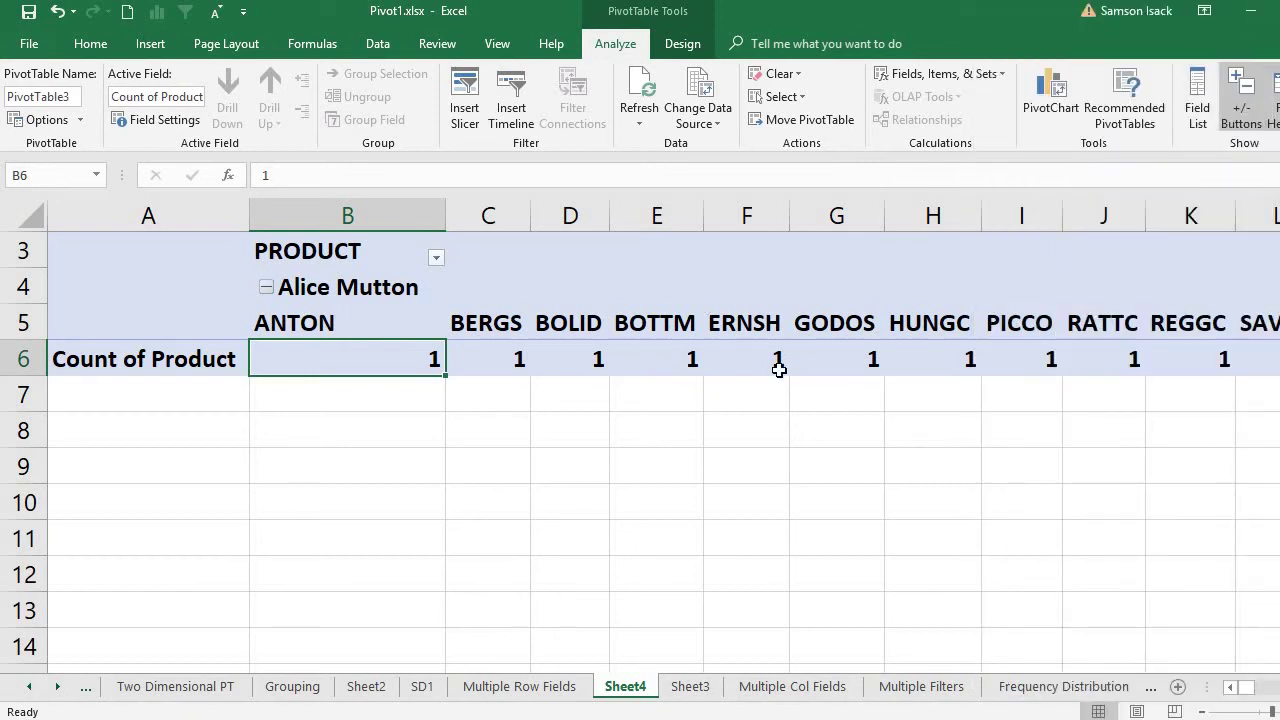
Step: Collapse the Alice Mutton, Aniseed Syrup and Boston Crab Meat products and check the product count for Alice Mutton
{"action": "left_click", "coordinate": [266, 288]}
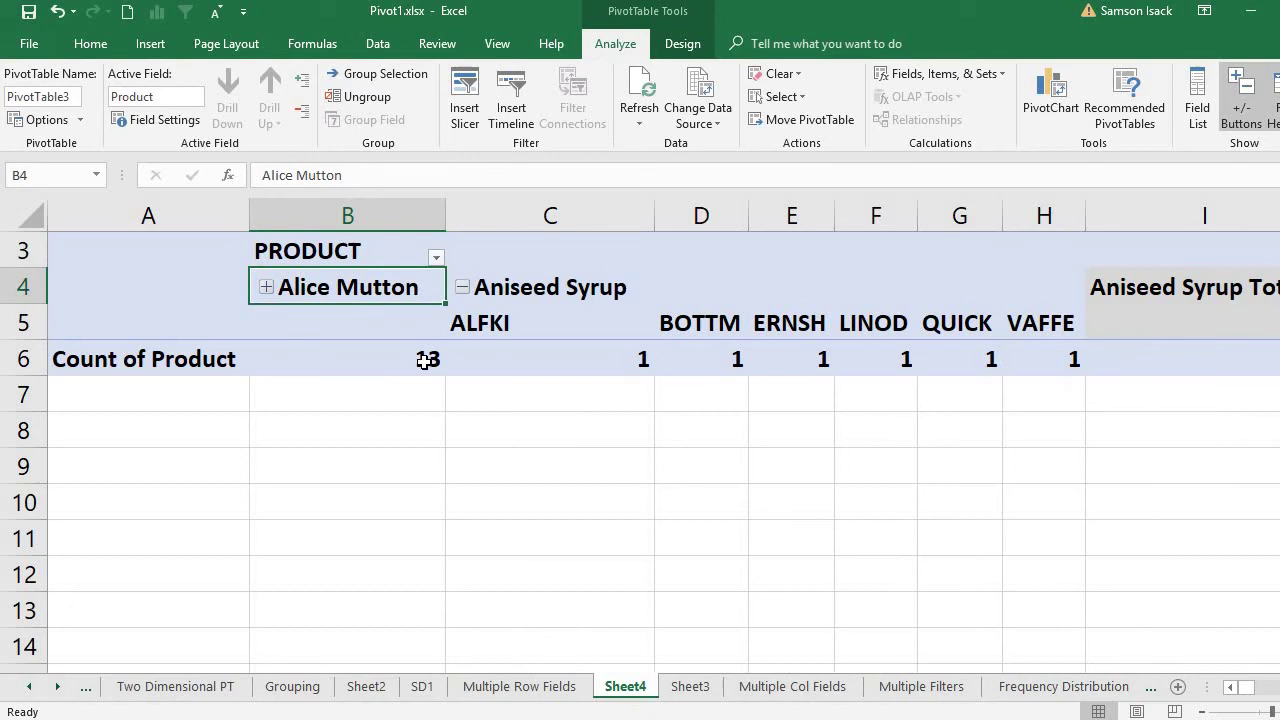
{"action": "left_click", "coordinate": [424, 360]}
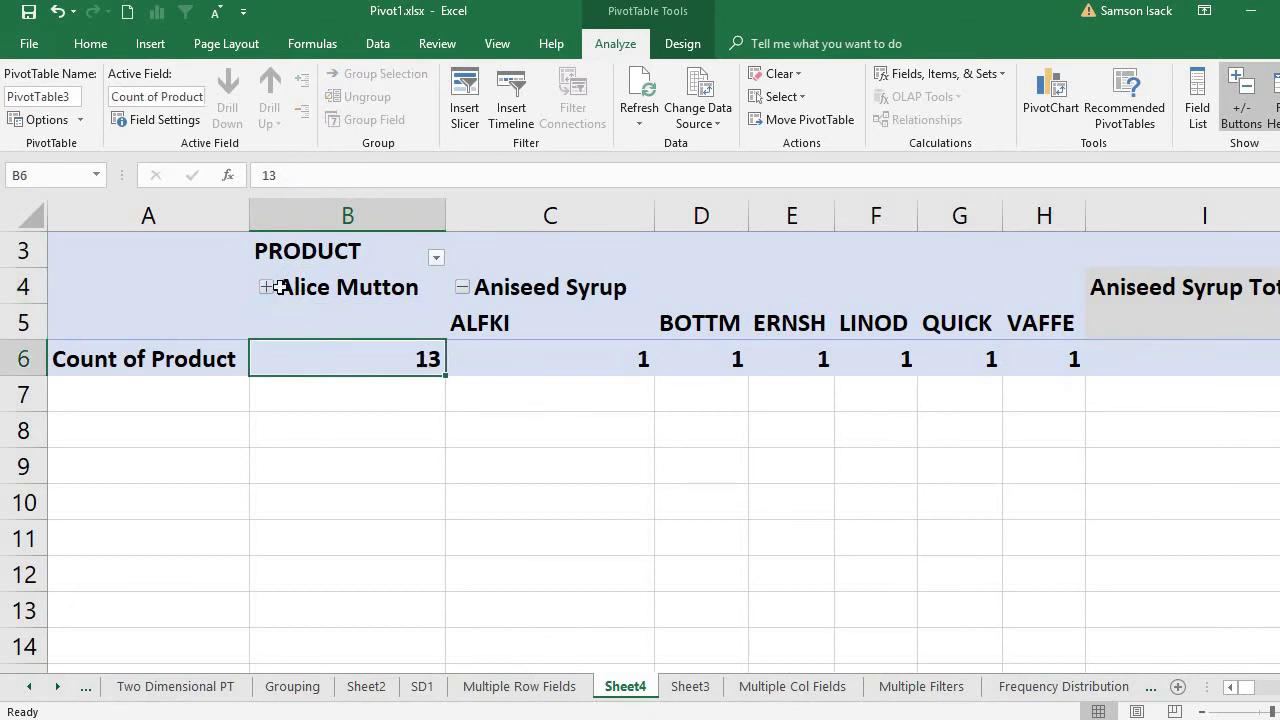
{"action": "left_click", "coordinate": [462, 289]}
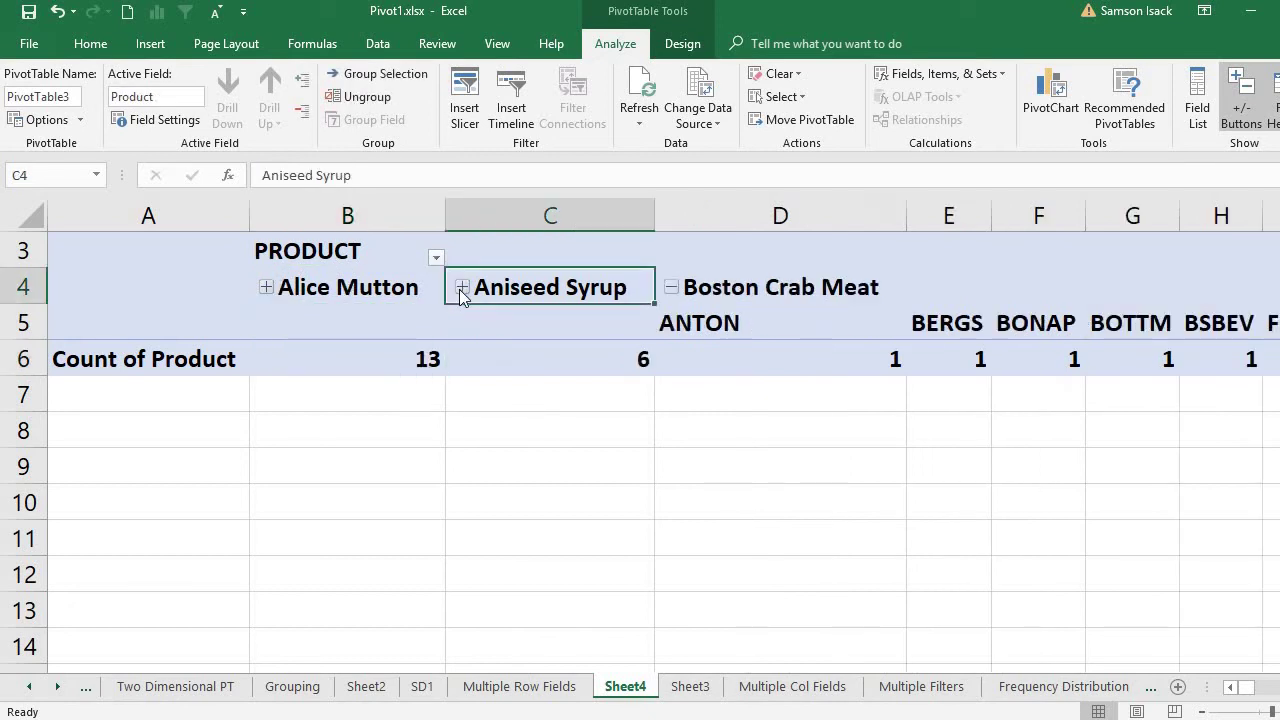
{"action": "left_click", "coordinate": [671, 289]}
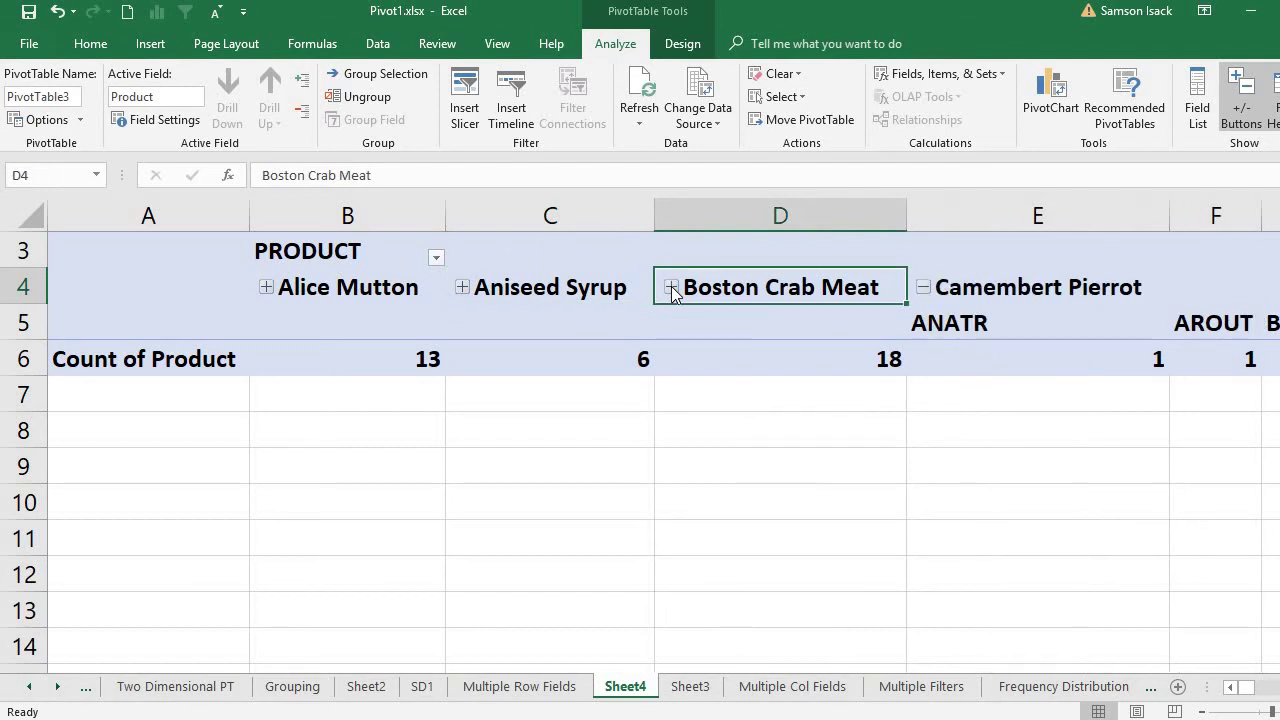
{"action": "left_click", "coordinate": [385, 366]}
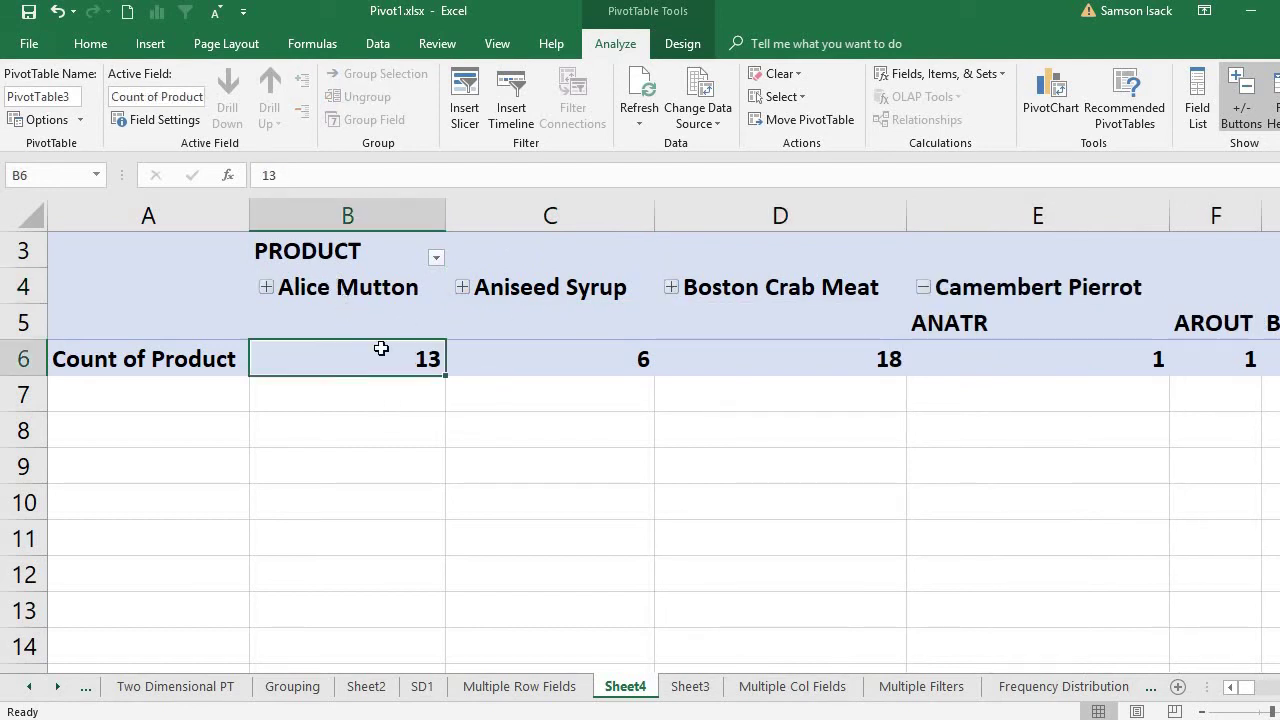
{"action": "mouse_move", "coordinate": [382, 350]}
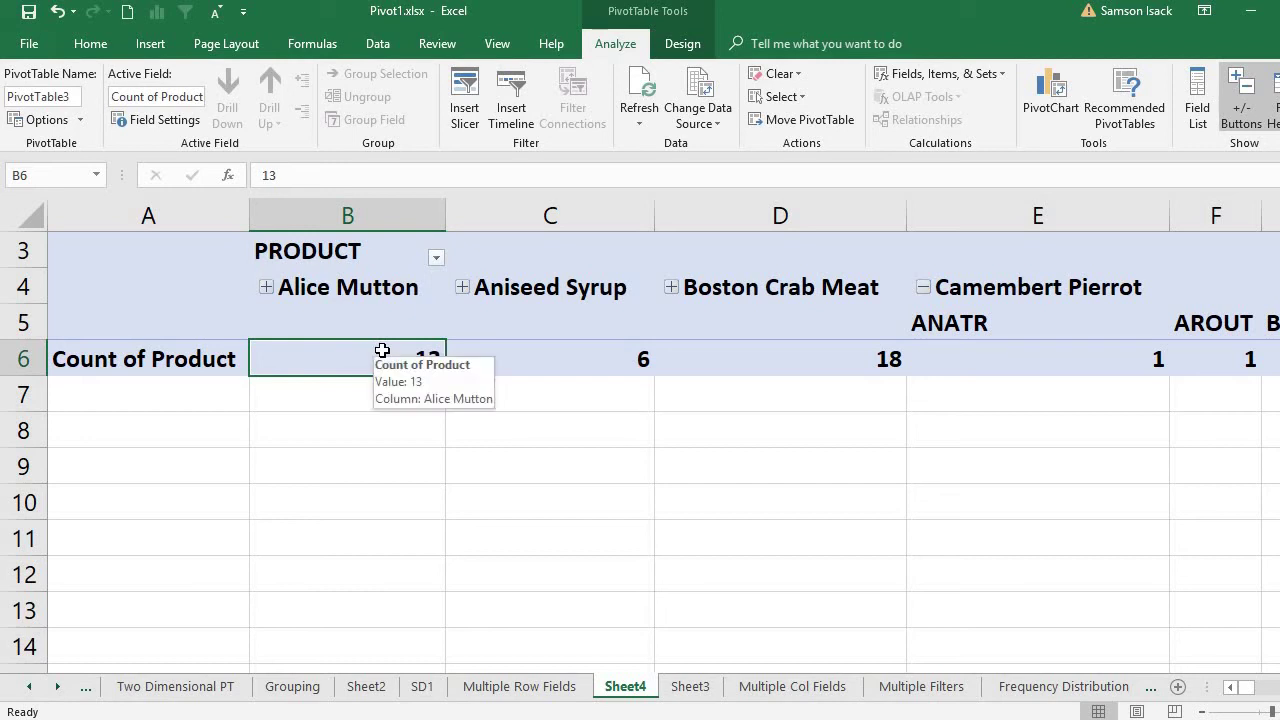
Step: Expand Alice Mutton and examine the customers listed under it with their individual product counts
{"action": "left_click", "coordinate": [265, 289]}
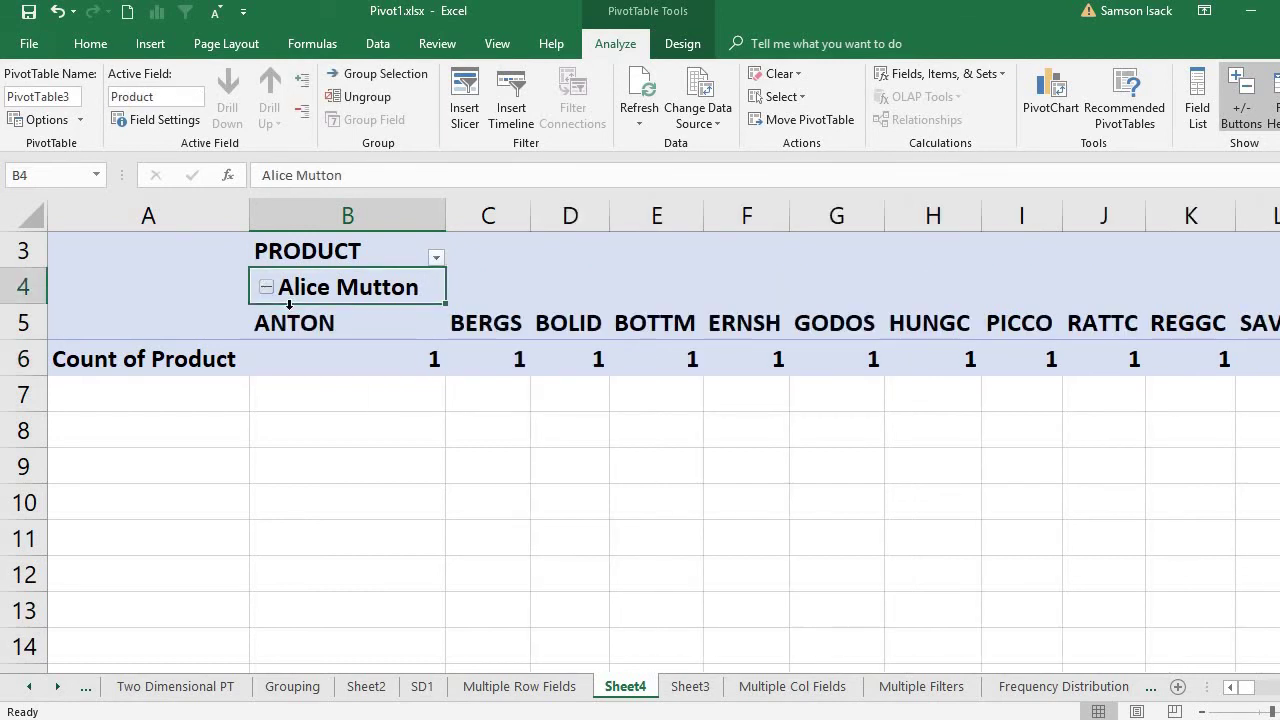
{"action": "left_click", "coordinate": [294, 323]}
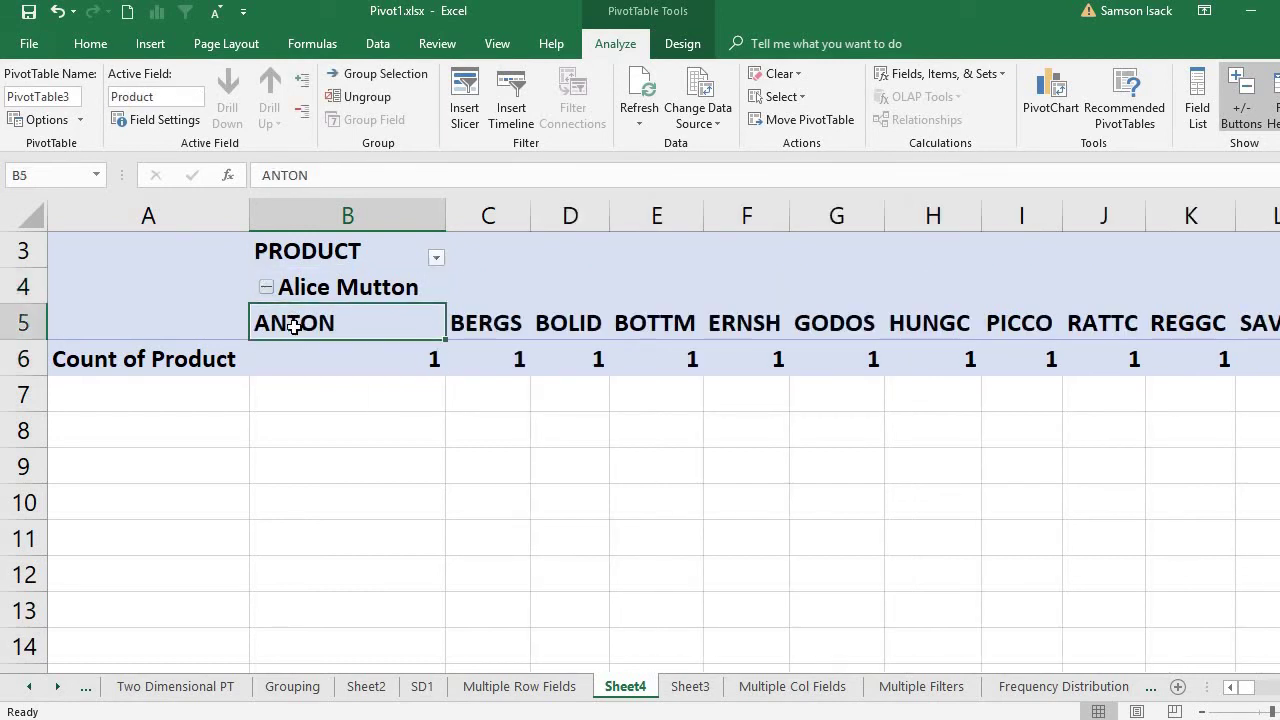
{"action": "left_click", "coordinate": [466, 321]}
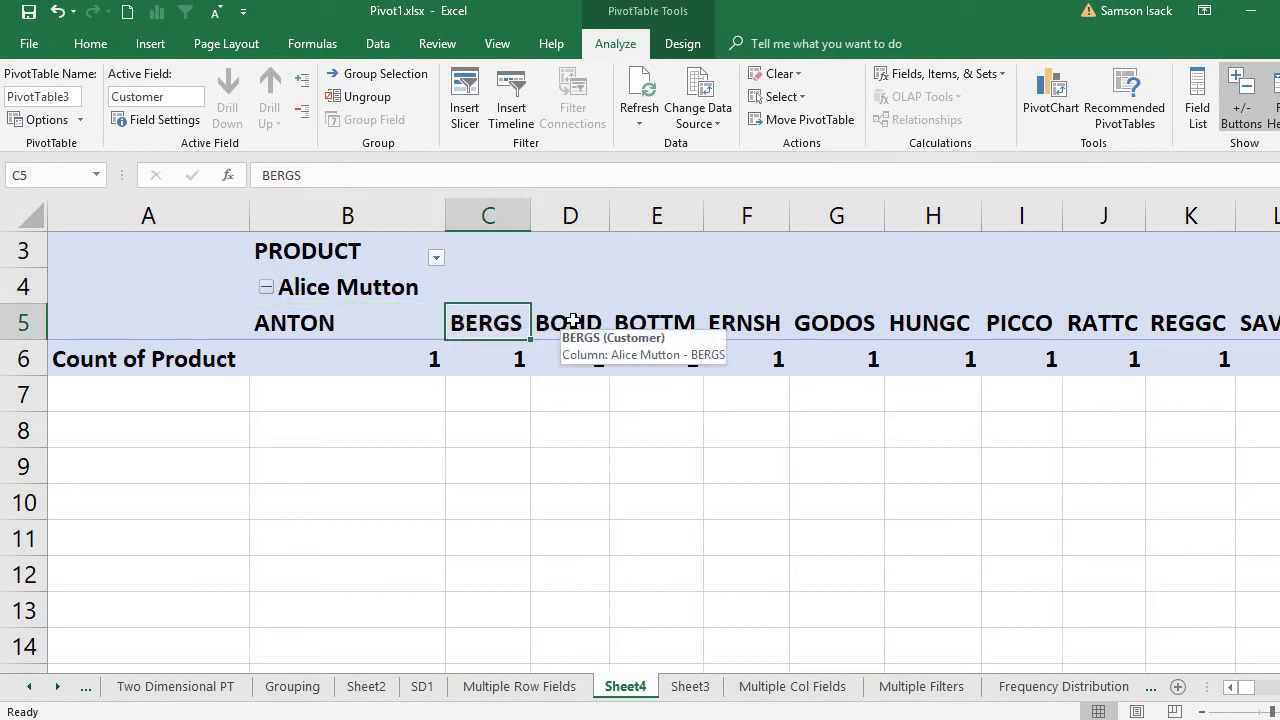
{"action": "left_click", "coordinate": [572, 321]}
{"action": "left_click", "coordinate": [662, 322]}
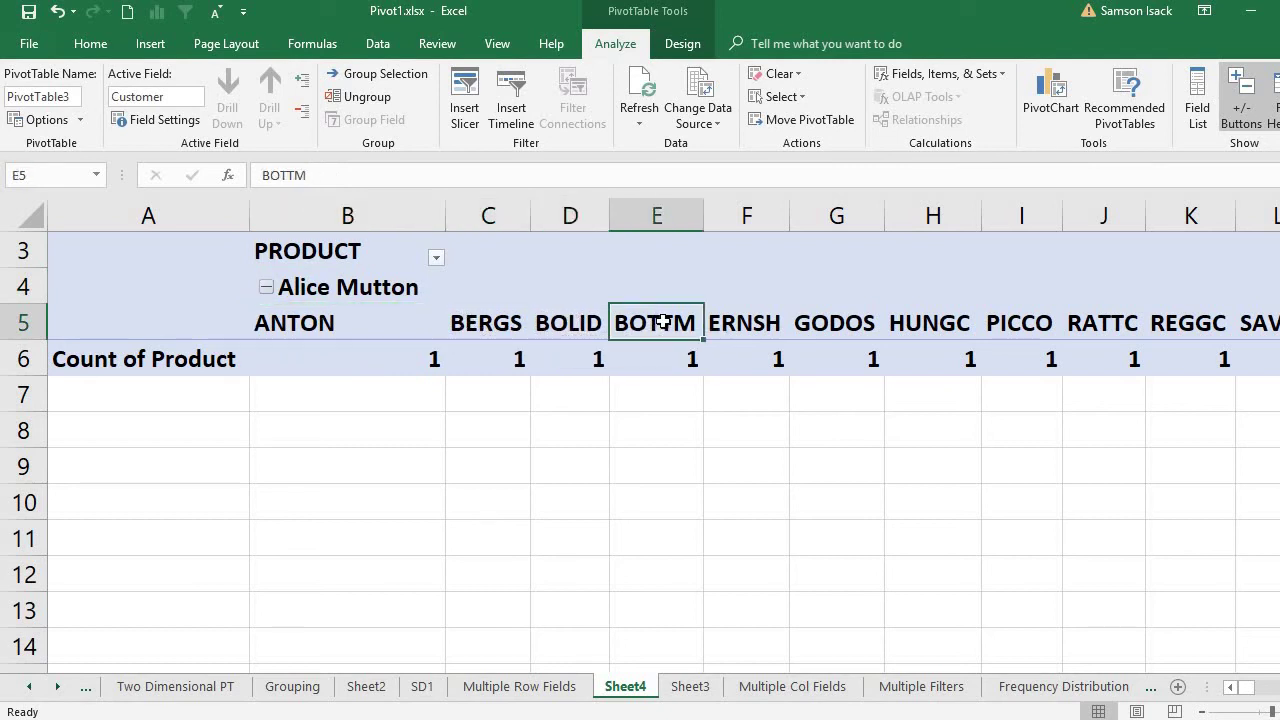
{"action": "left_click", "coordinate": [394, 363]}
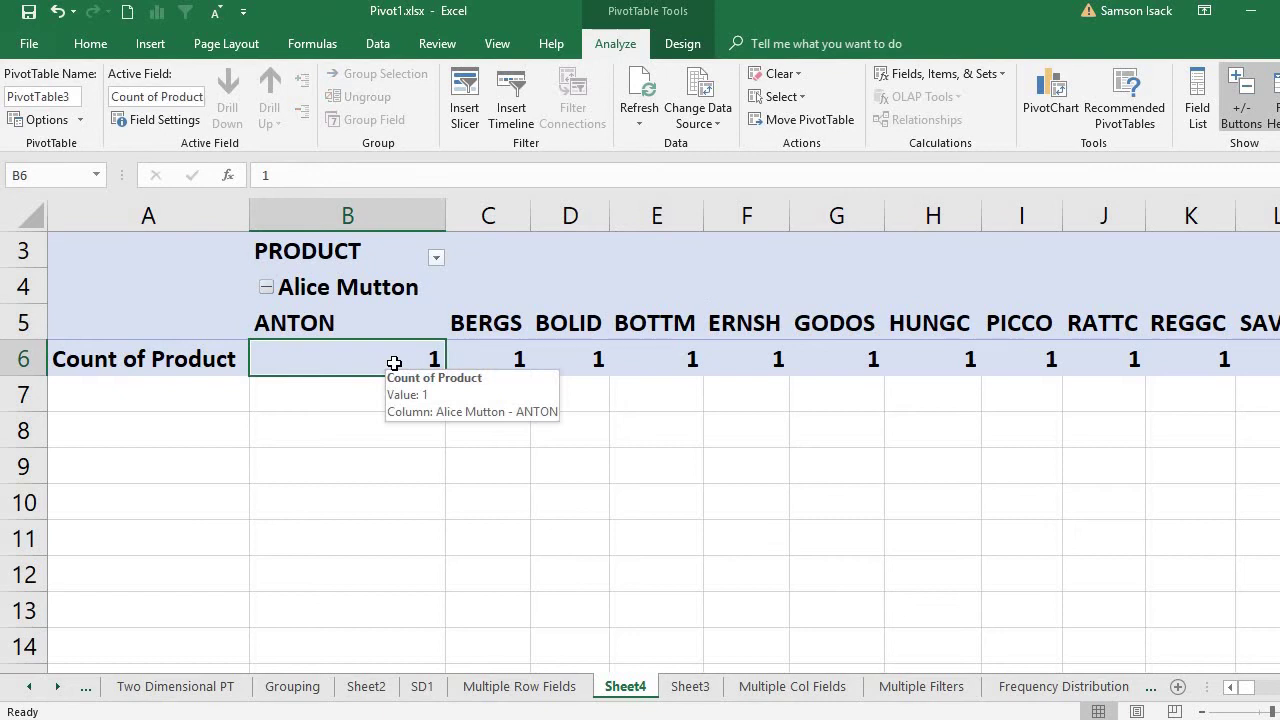
{"action": "left_click", "coordinate": [486, 362]}
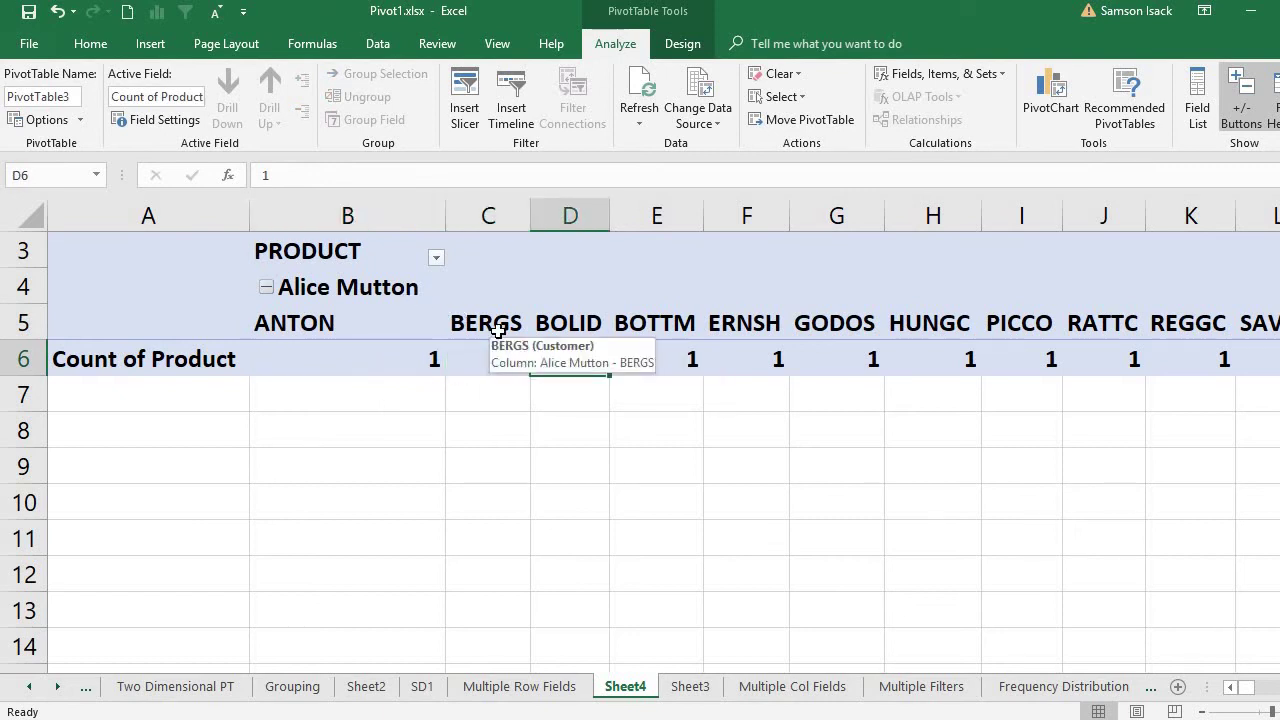
{"action": "left_click", "coordinate": [380, 369]}
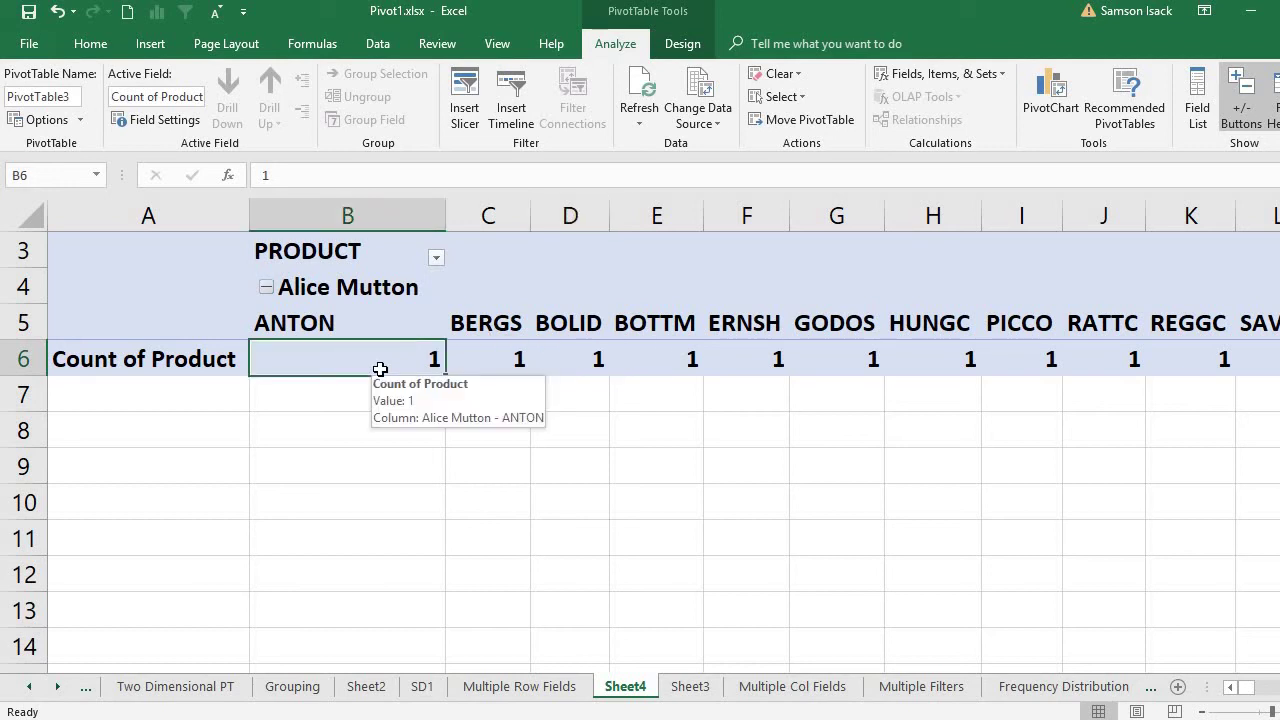
Step: Collapse Alice Mutton and apply Collapse Entire Field so every product hides its customers
{"action": "left_click", "coordinate": [266, 288]}
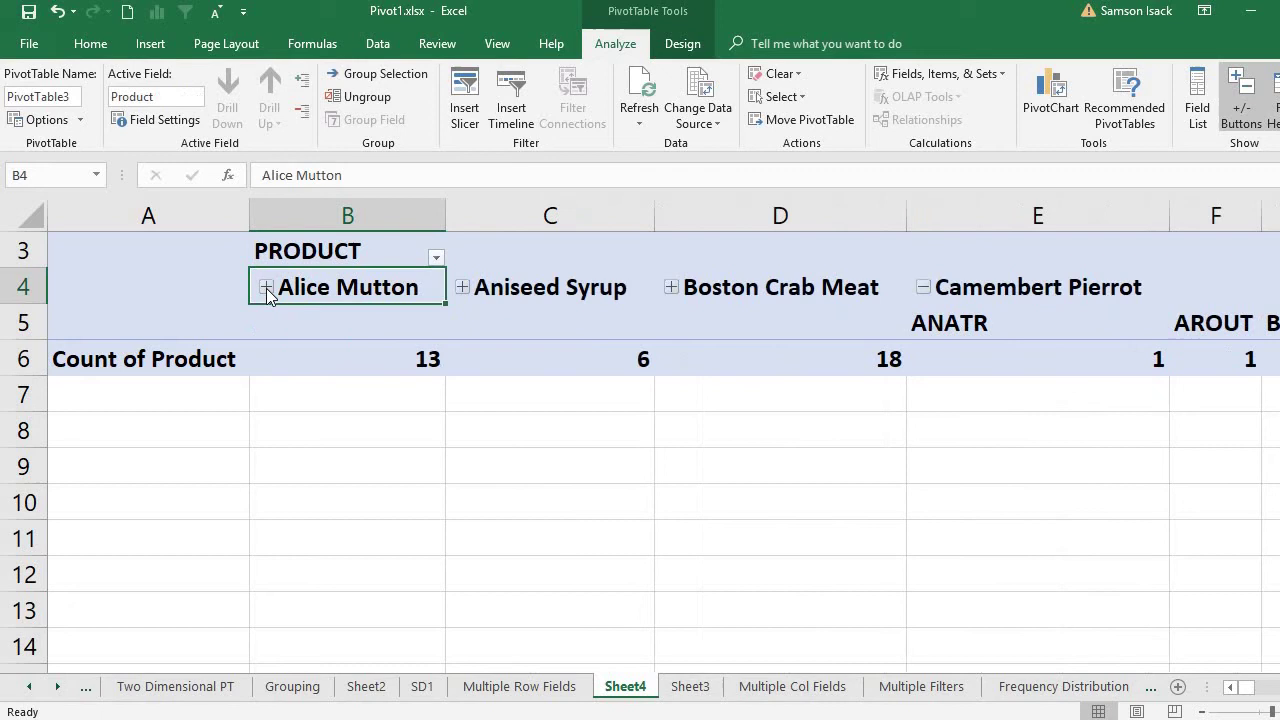
{"action": "right_click", "coordinate": [297, 289]}
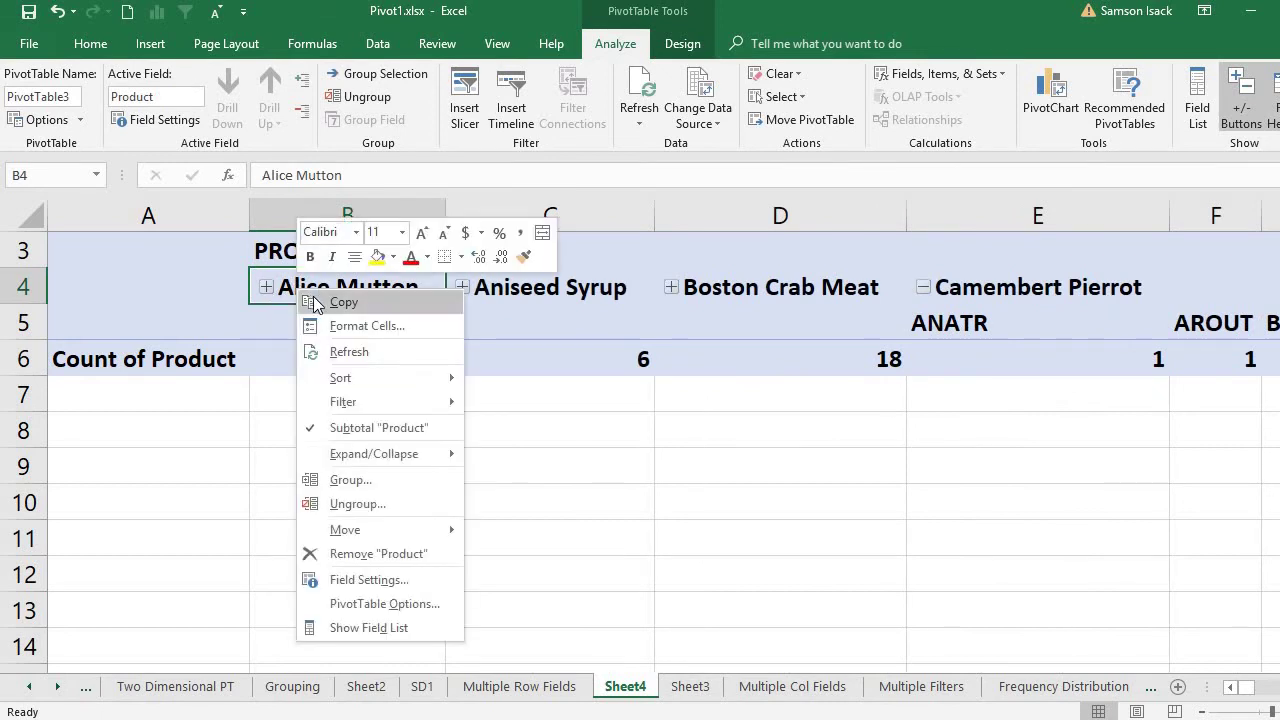
{"action": "mouse_move", "coordinate": [380, 466]}
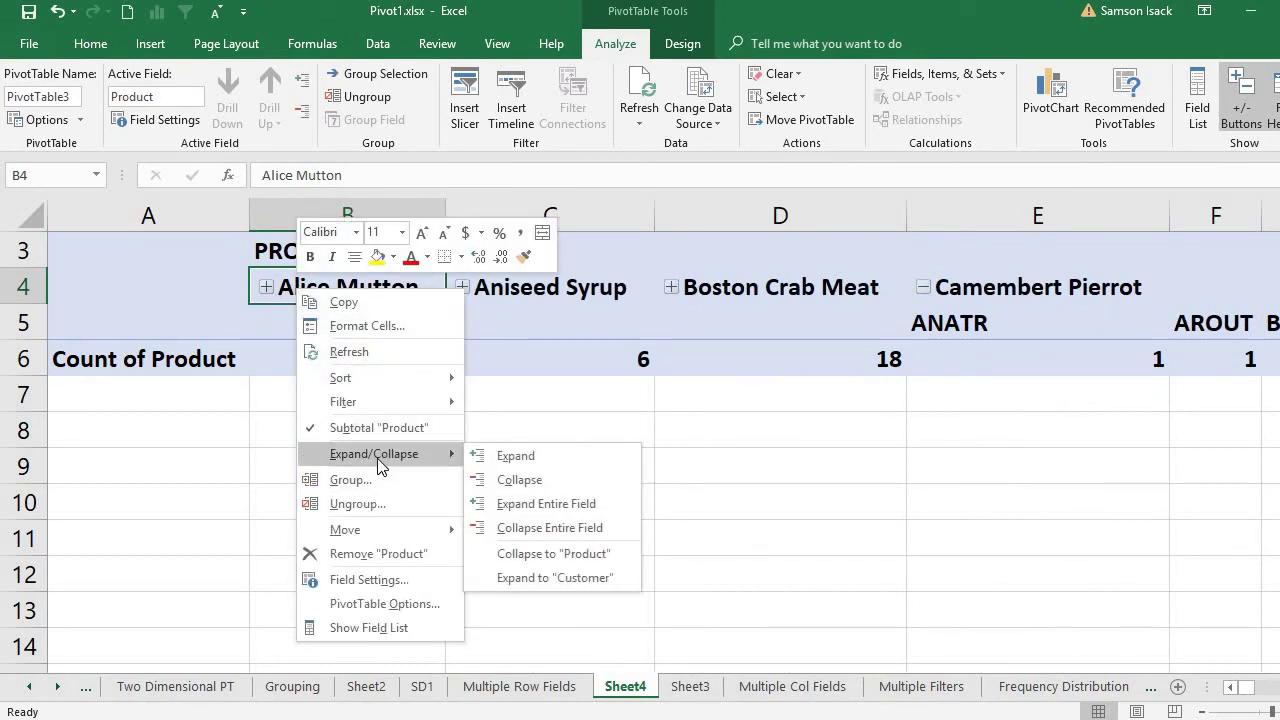
{"action": "left_click", "coordinate": [281, 273]}
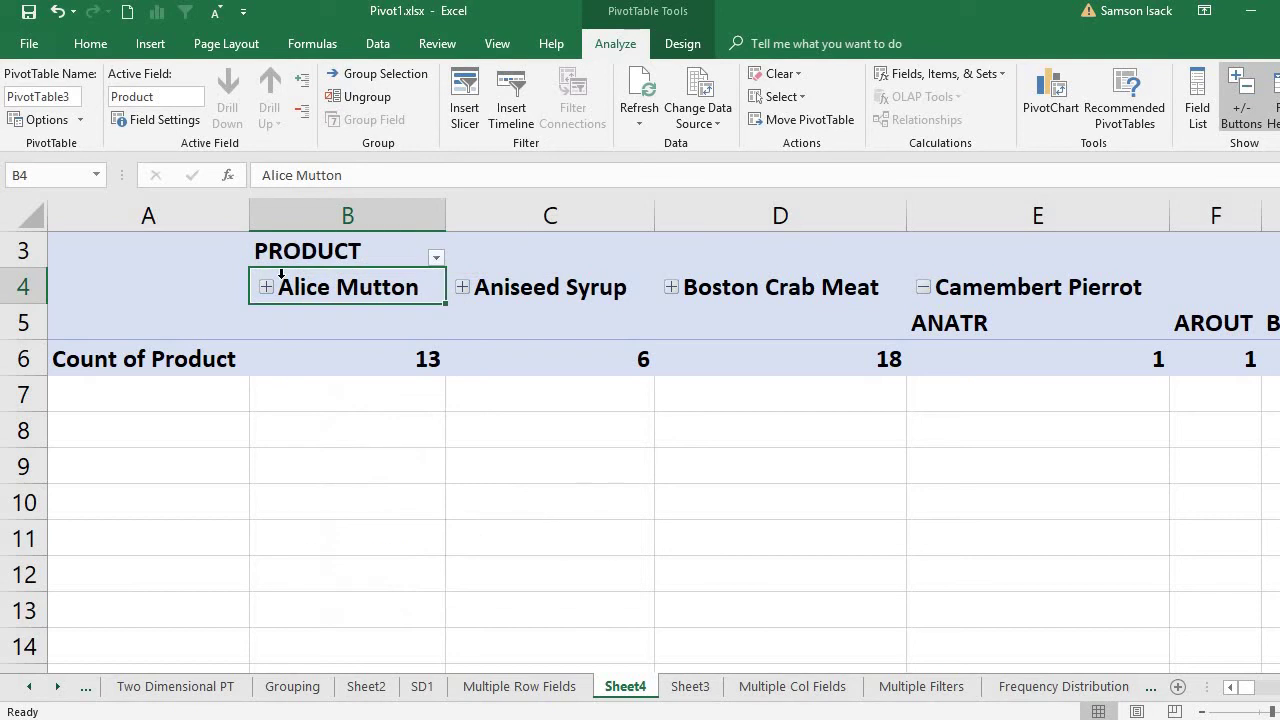
{"action": "right_click", "coordinate": [281, 278]}
{"action": "left_click", "coordinate": [296, 278]}
{"action": "right_click", "coordinate": [298, 278]}
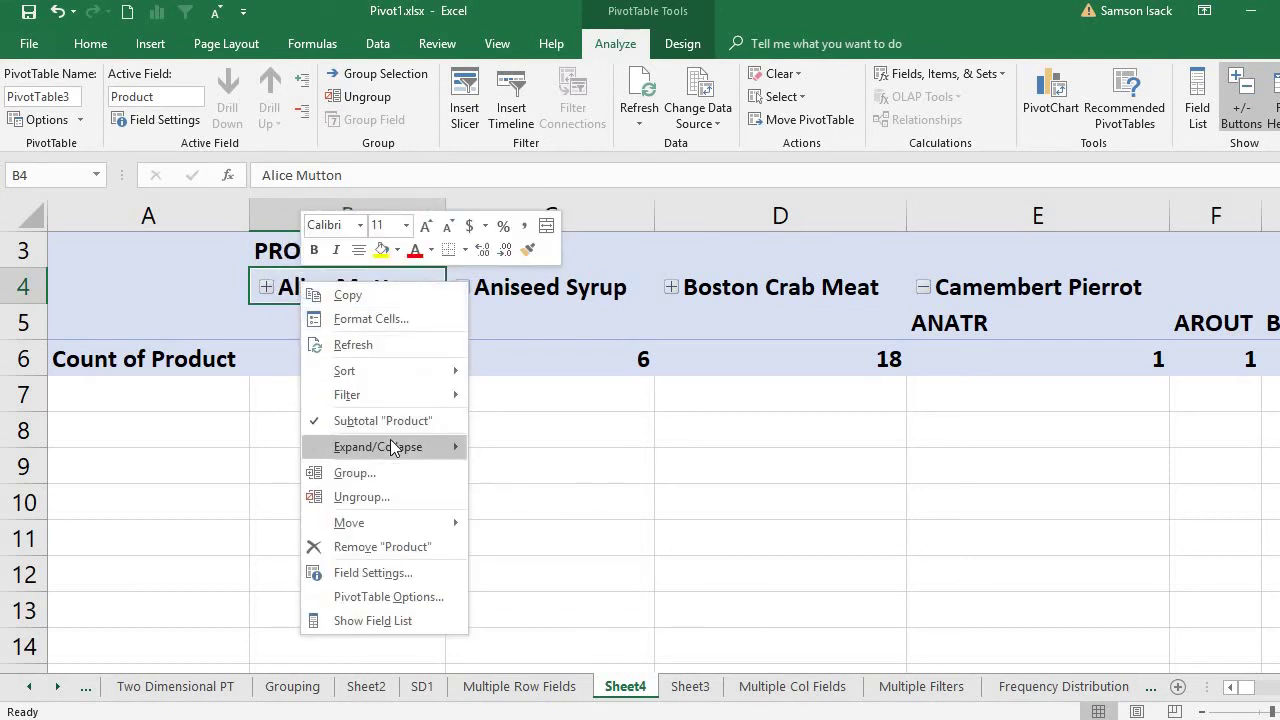
{"action": "mouse_move", "coordinate": [392, 447]}
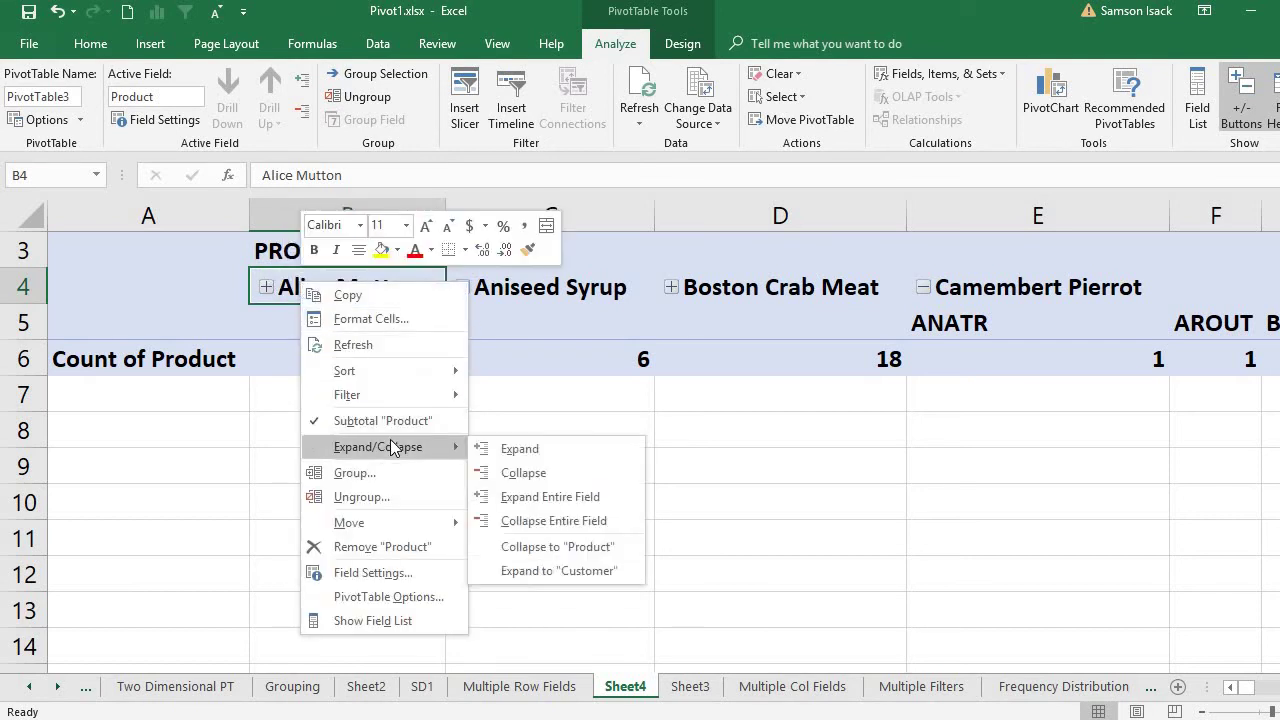
{"action": "left_click", "coordinate": [607, 520]}
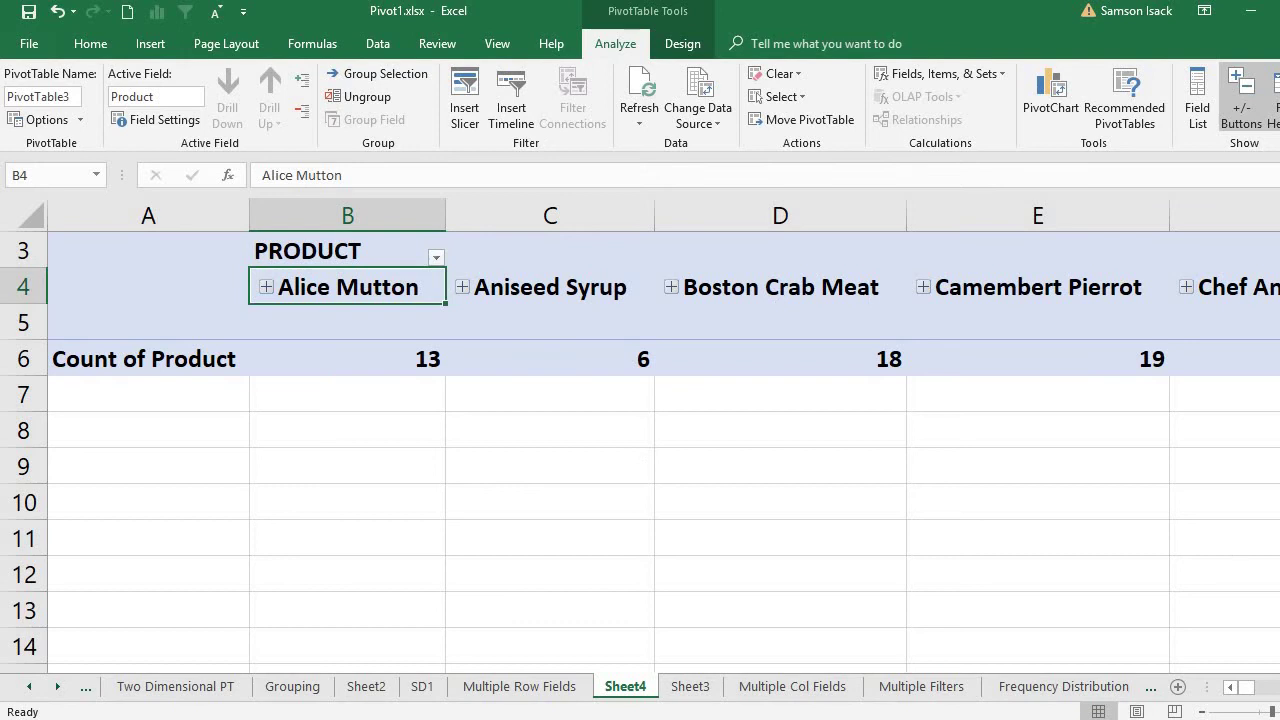
Step: Review the collapsed counts across the products and expand Alice Mutton again to compare its count with the individual customer counts
{"action": "scroll", "coordinate": [640, 430], "scroll_direction": "right", "scroll_amount": 6}
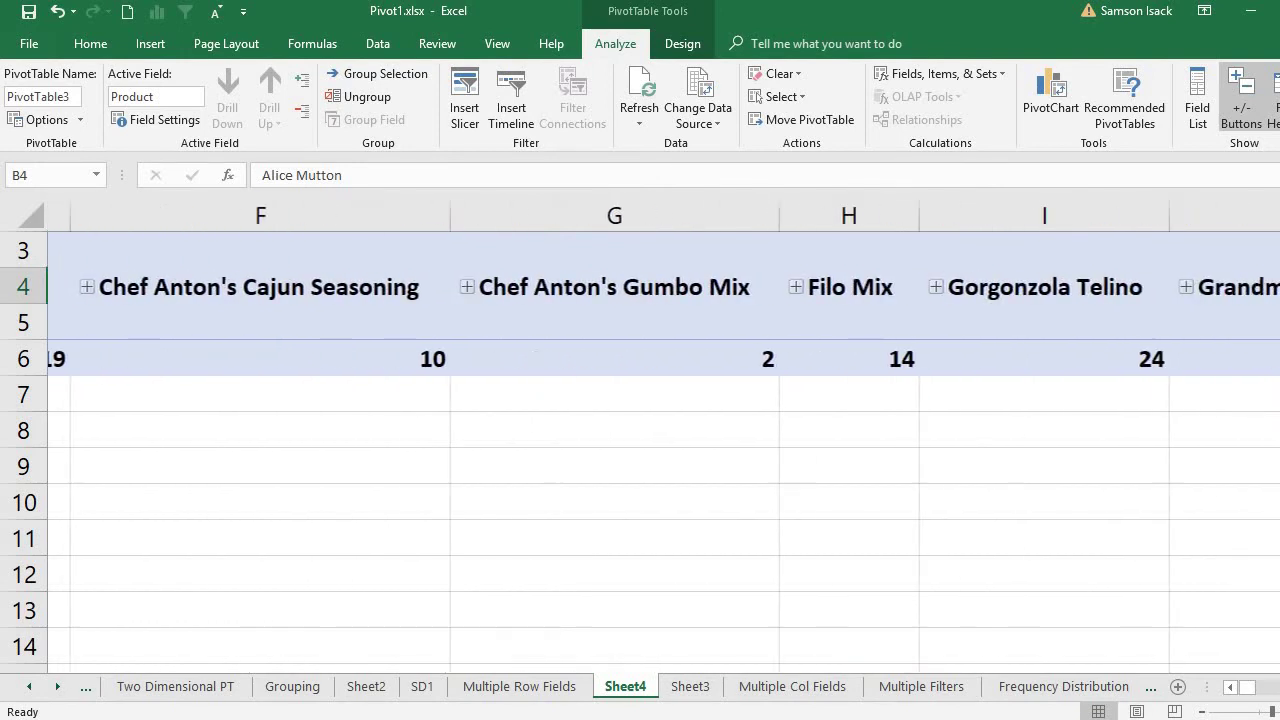
{"action": "left_click", "coordinate": [1230, 687]}
{"action": "left_click", "coordinate": [1230, 690]}
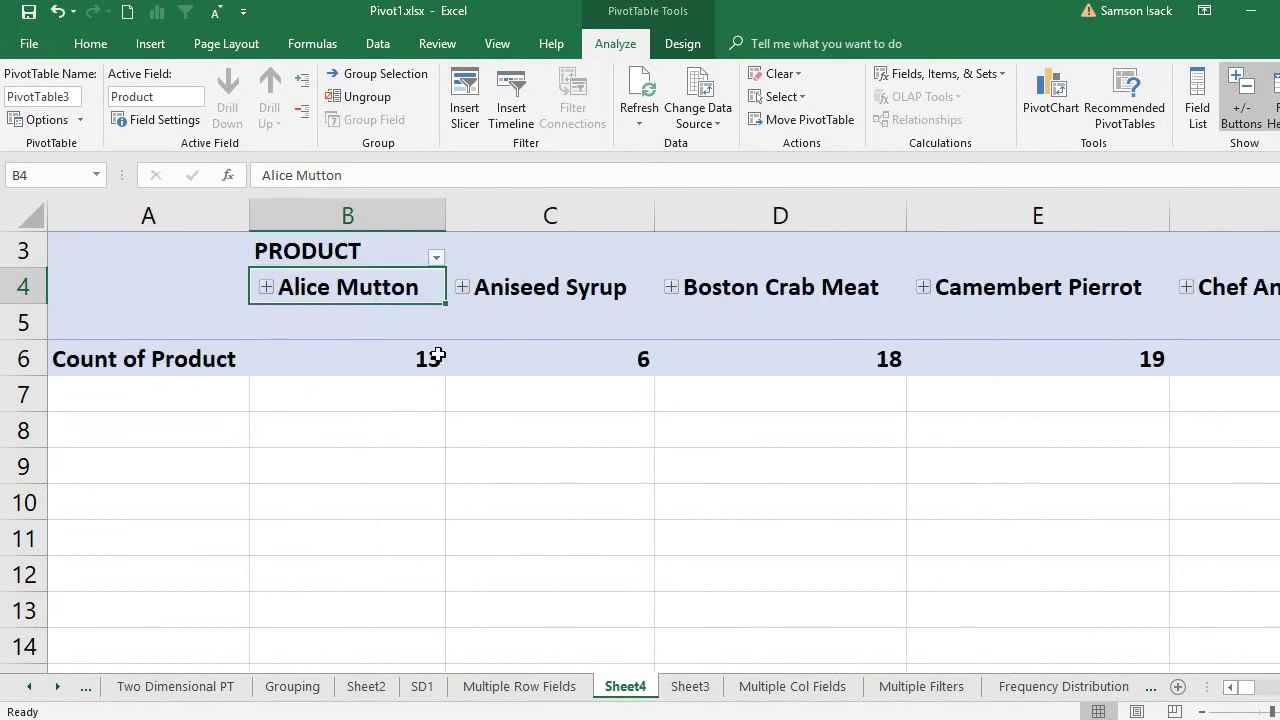
{"action": "left_click", "coordinate": [428, 357]}
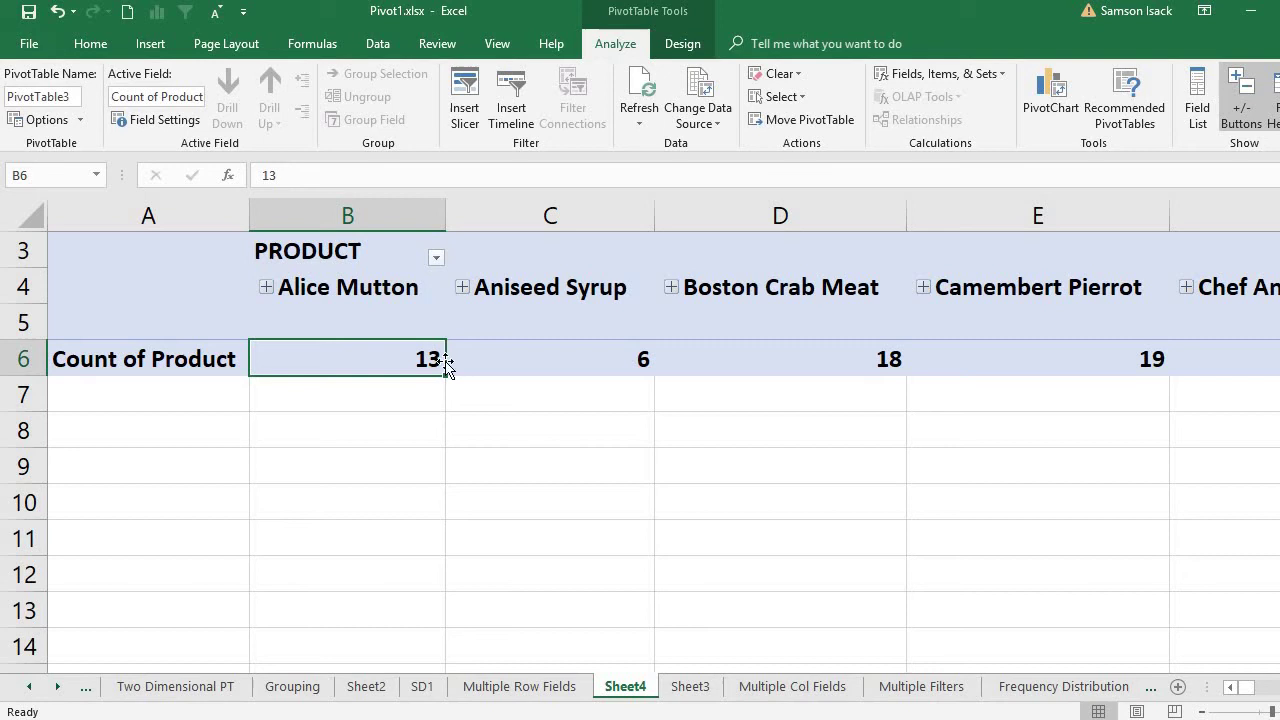
{"action": "left_click", "coordinate": [266, 288]}
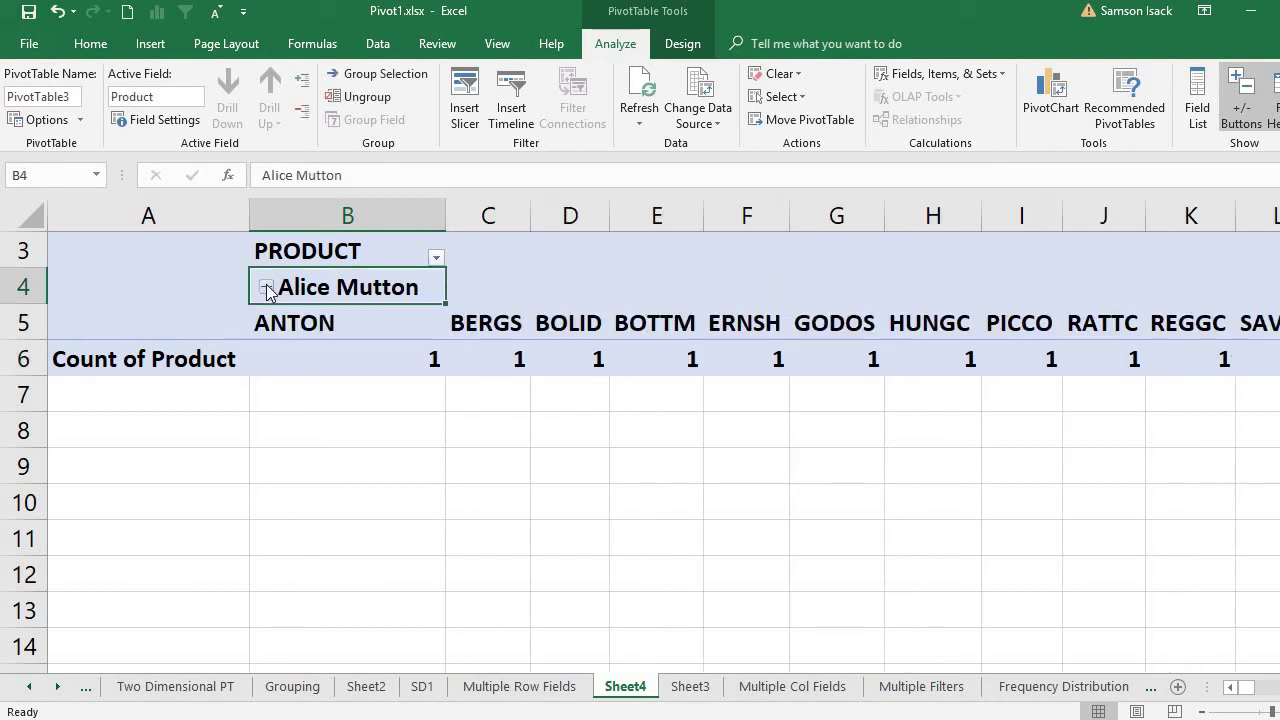
{"action": "left_click", "coordinate": [412, 358]}
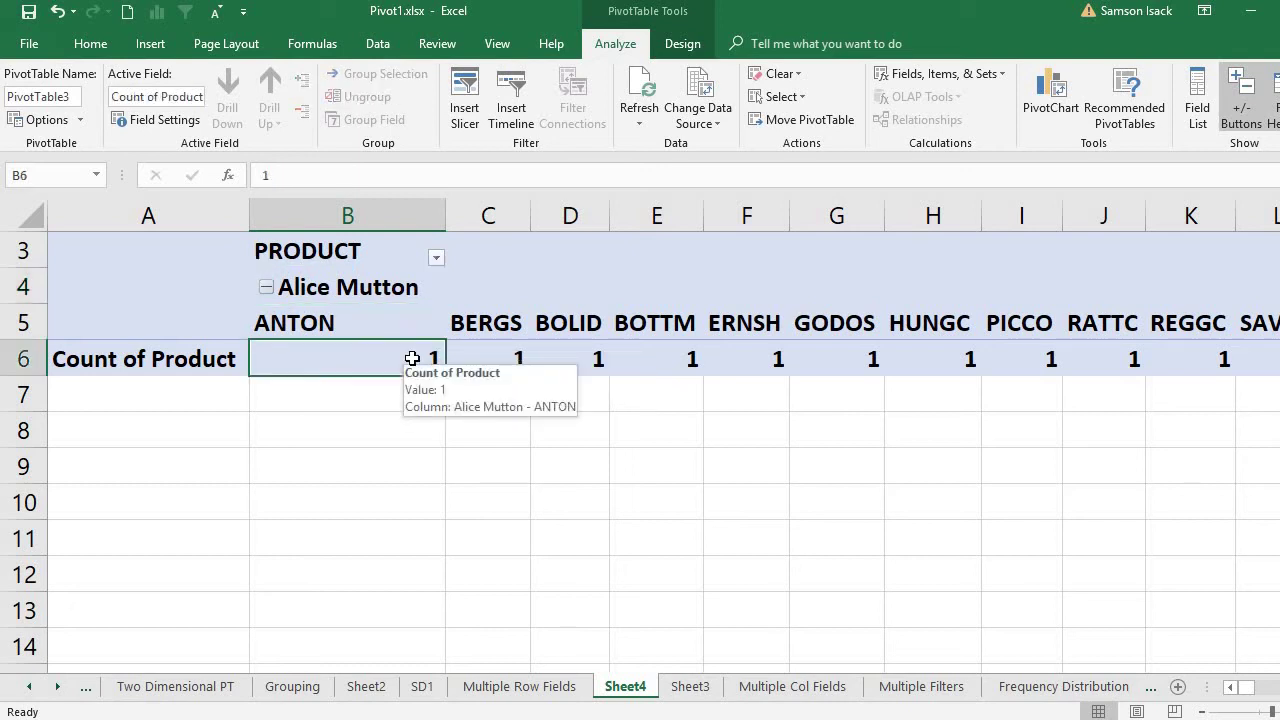
{"action": "left_click", "coordinate": [510, 358]}
{"action": "left_click", "coordinate": [583, 348]}
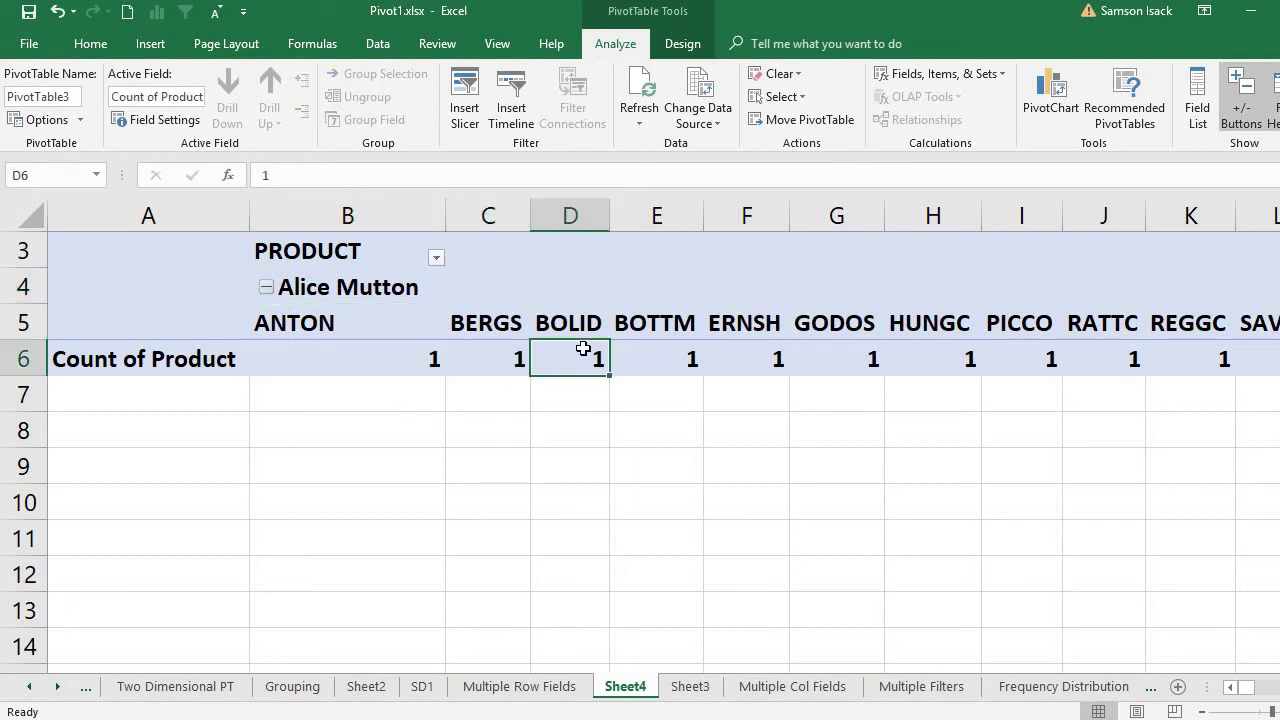
{"action": "left_click", "coordinate": [395, 286]}
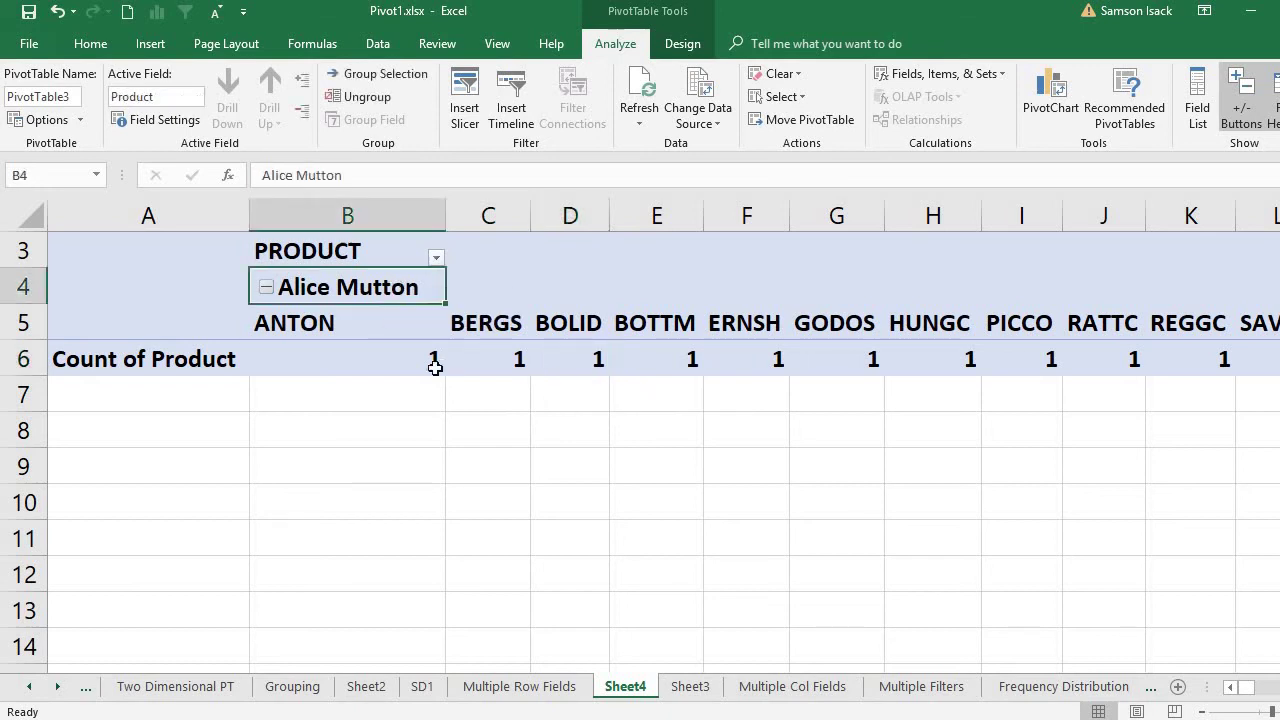
{"action": "left_click", "coordinate": [396, 366]}
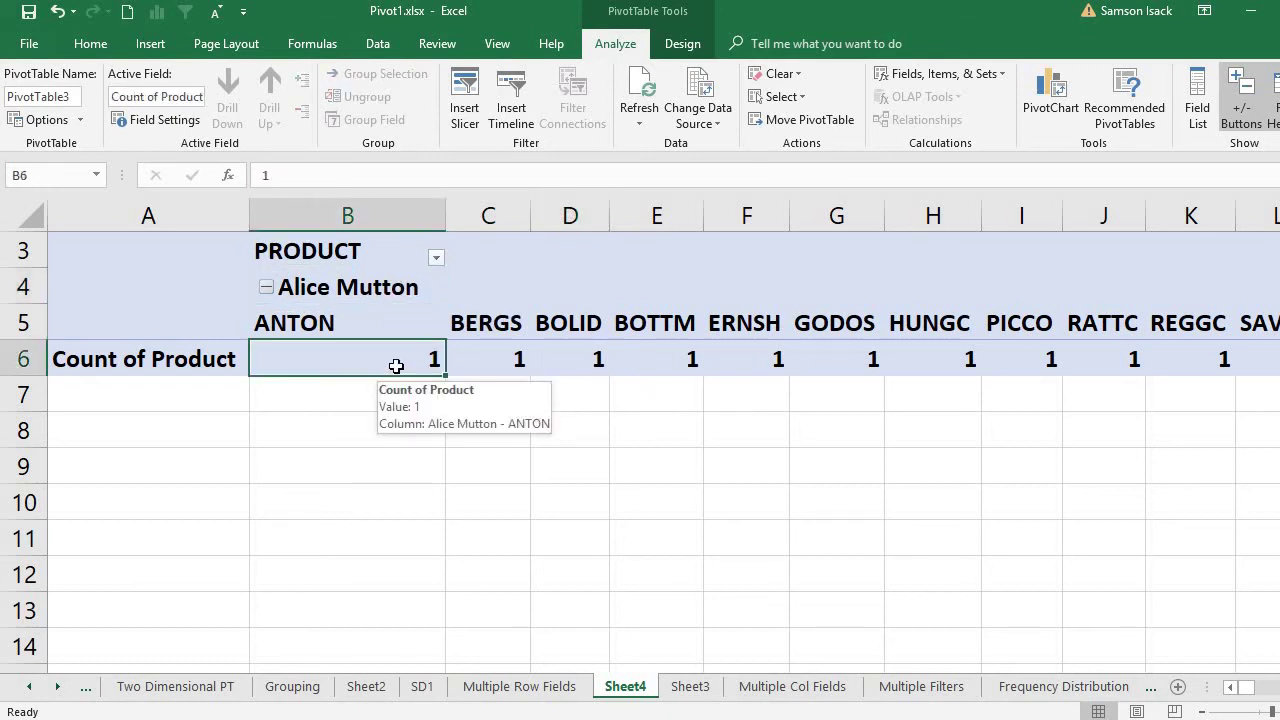
{"action": "mouse_move", "coordinate": [510, 353]}
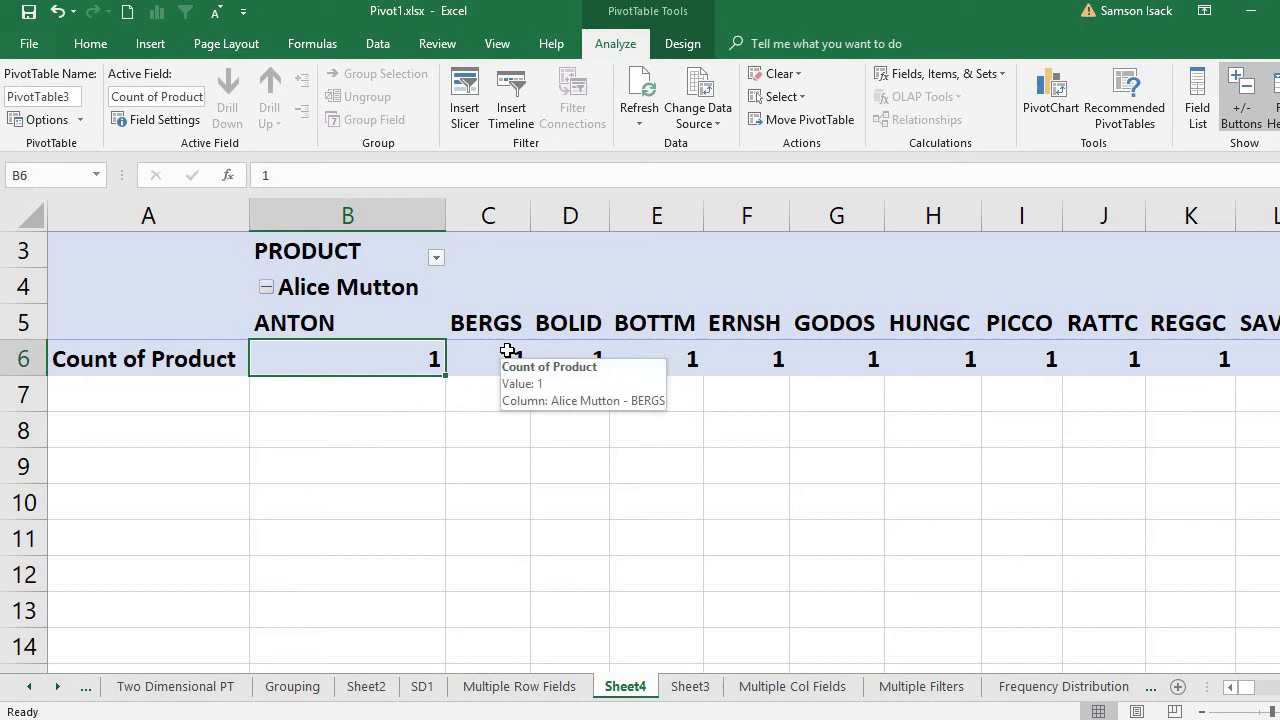
Step: Show the PivotTable field list and remove the Product and Customer fields from the Columns area
{"action": "right_click", "coordinate": [842, 362]}
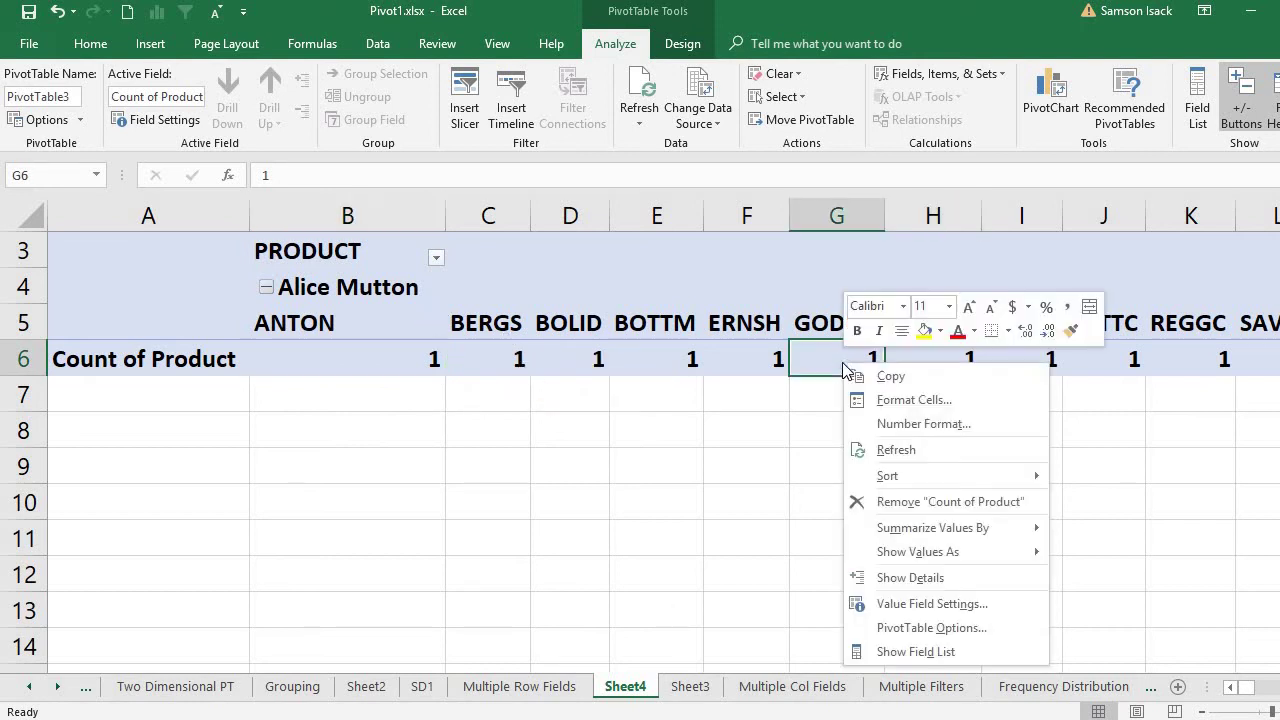
{"action": "left_click", "coordinate": [970, 651]}
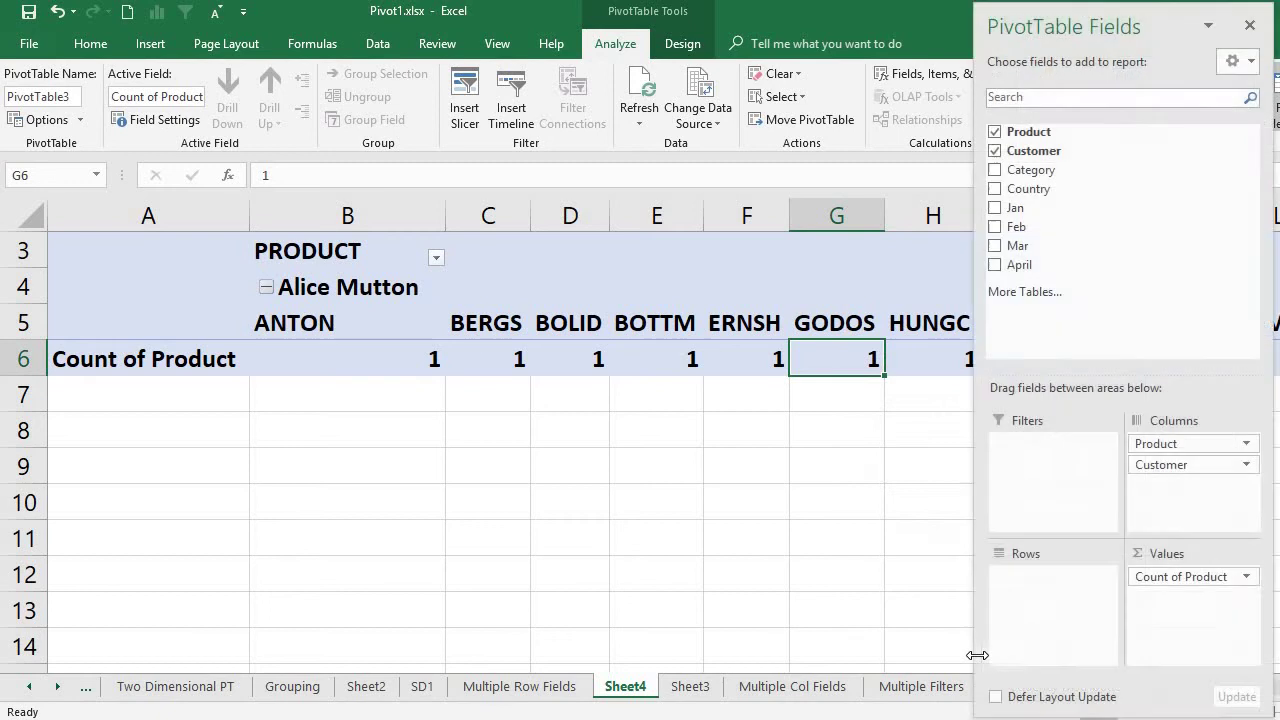
{"action": "left_click", "coordinate": [1185, 446]}
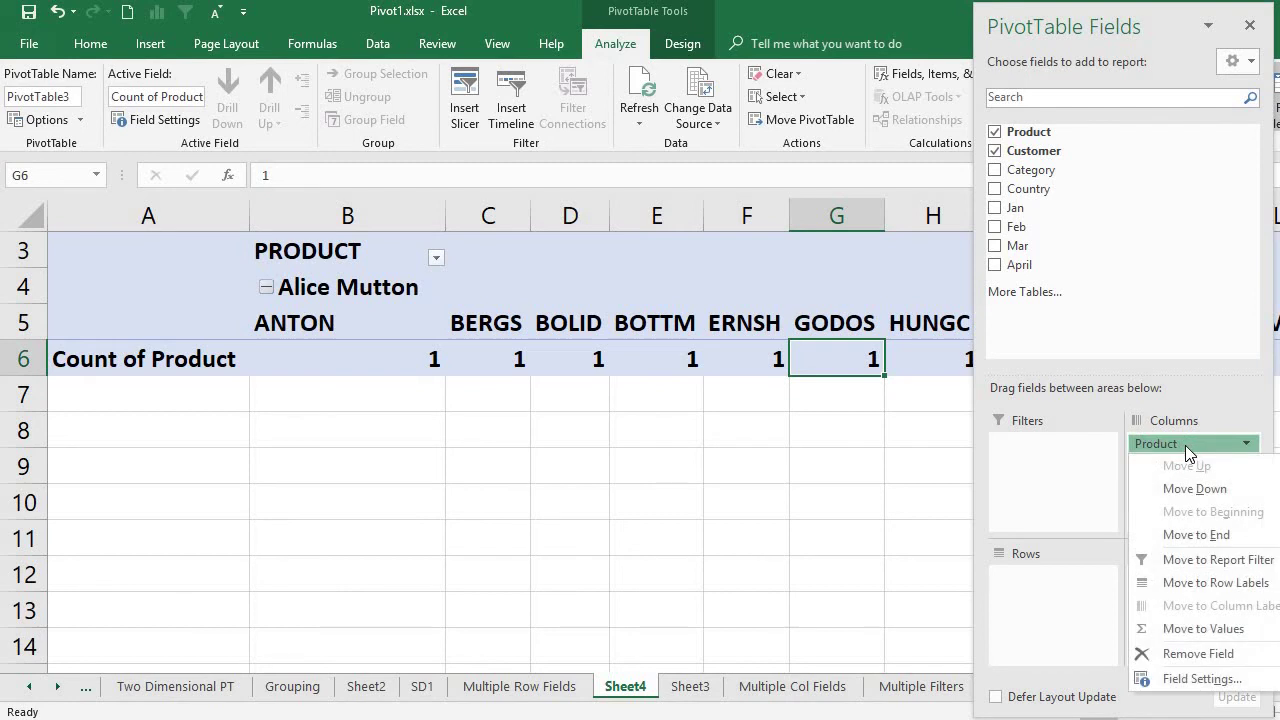
{"action": "left_click", "coordinate": [1205, 655]}
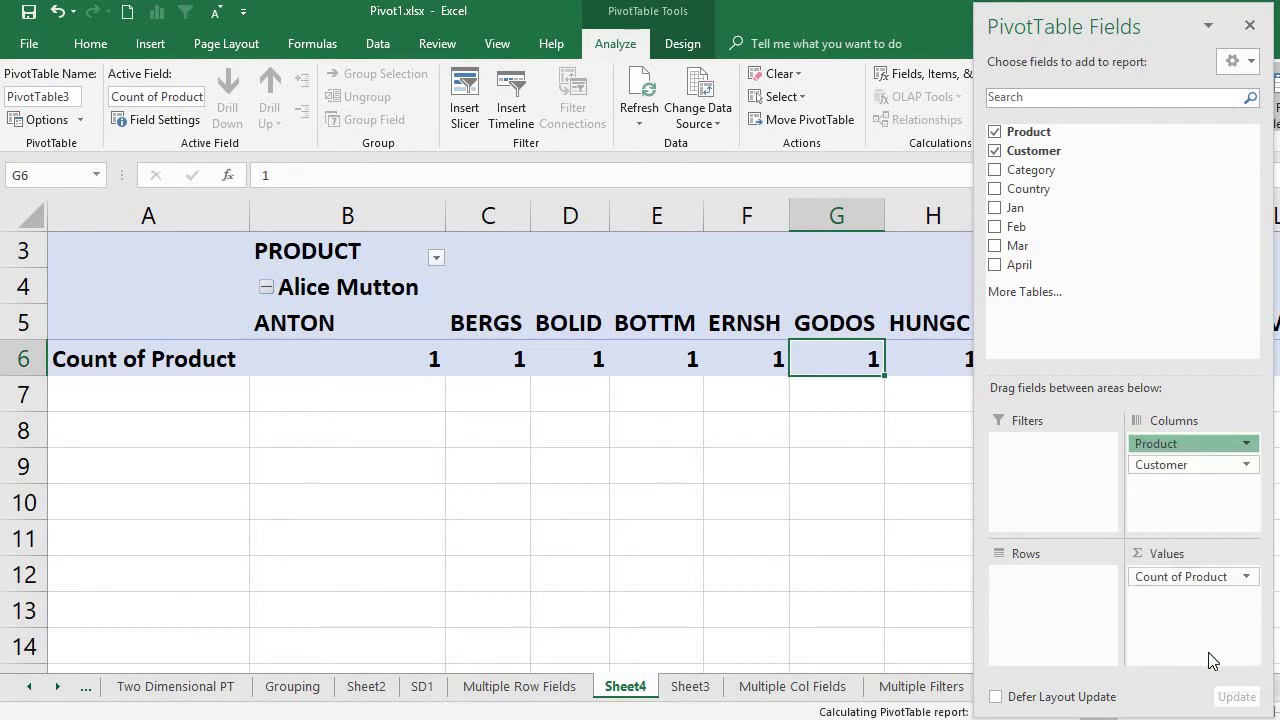
{"action": "left_click", "coordinate": [1212, 446]}
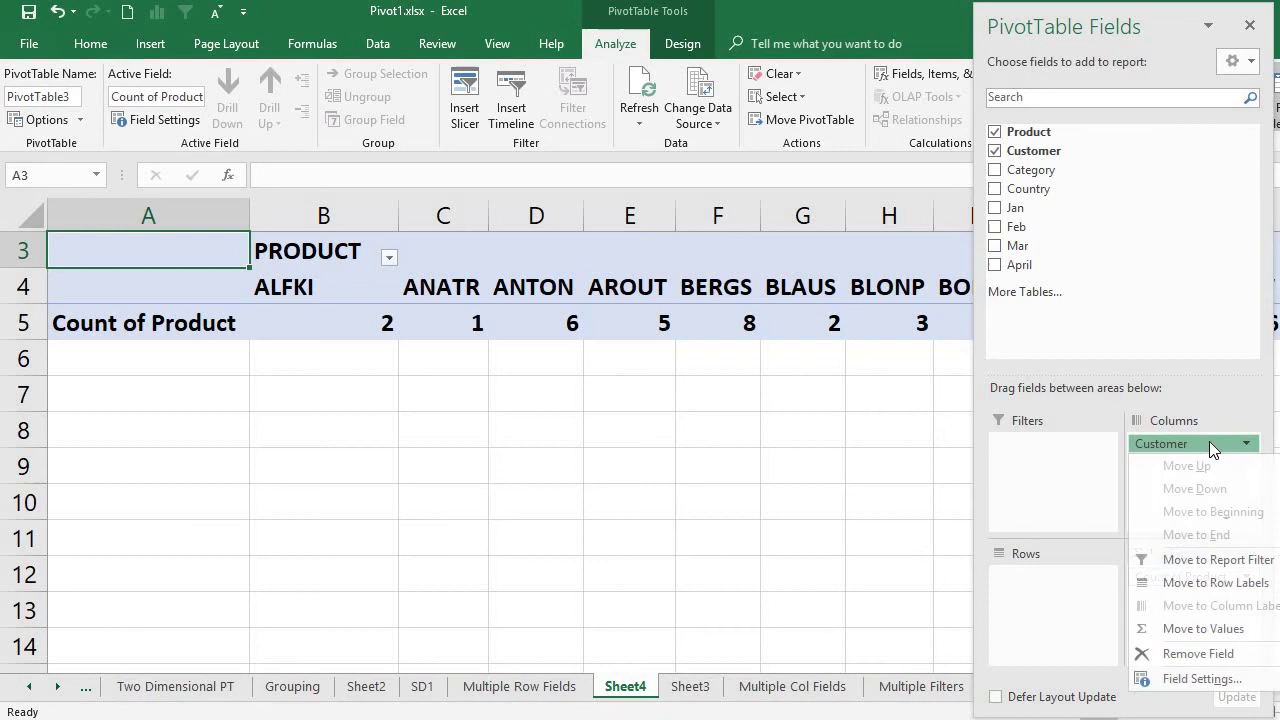
{"action": "left_click", "coordinate": [1180, 655]}
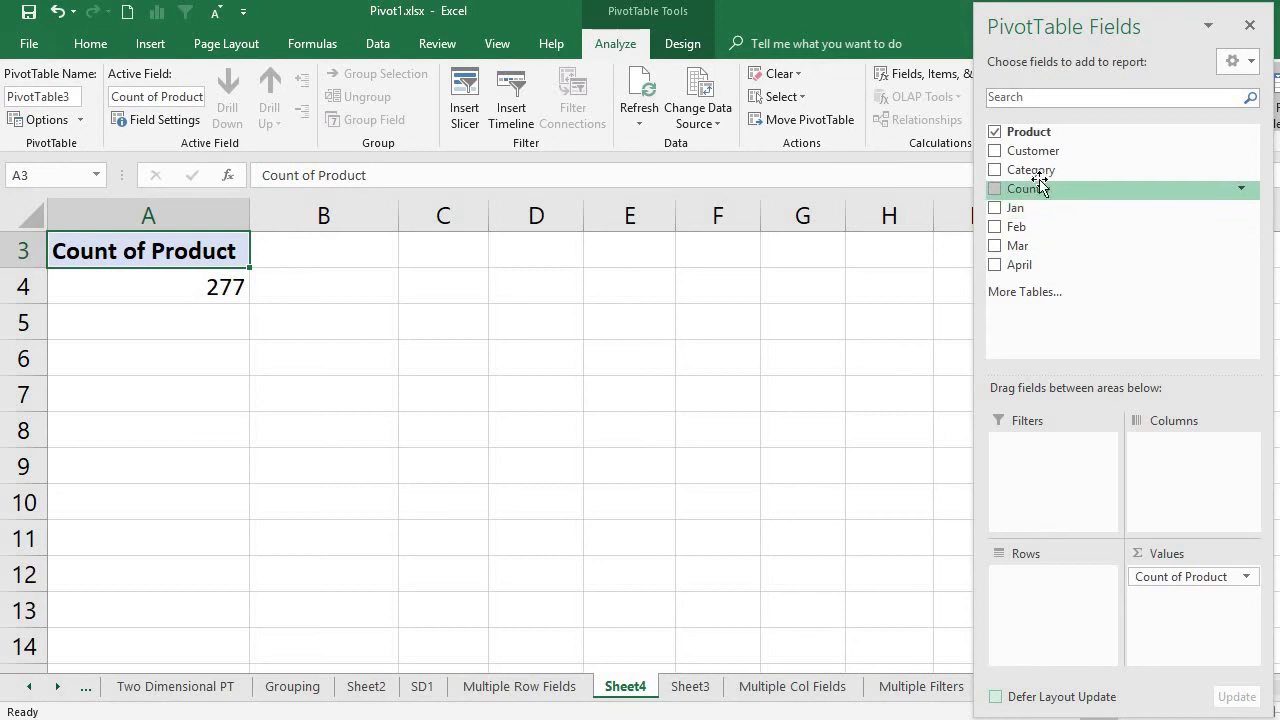
Step: Add Category and Country to the Columns area, collapse the New and Old categories, and close the field list
{"action": "left_click_drag", "start_coordinate": [1043, 170], "coordinate": [1126, 471]}
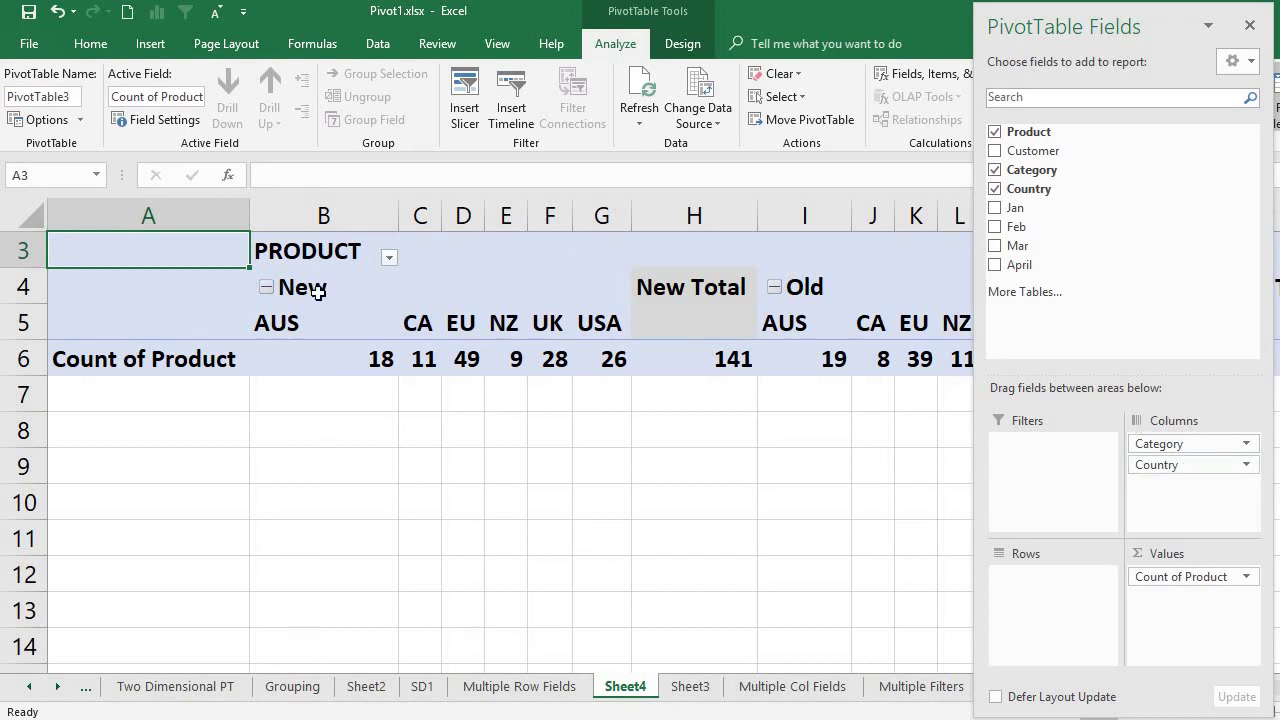
{"action": "left_click", "coordinate": [266, 288]}
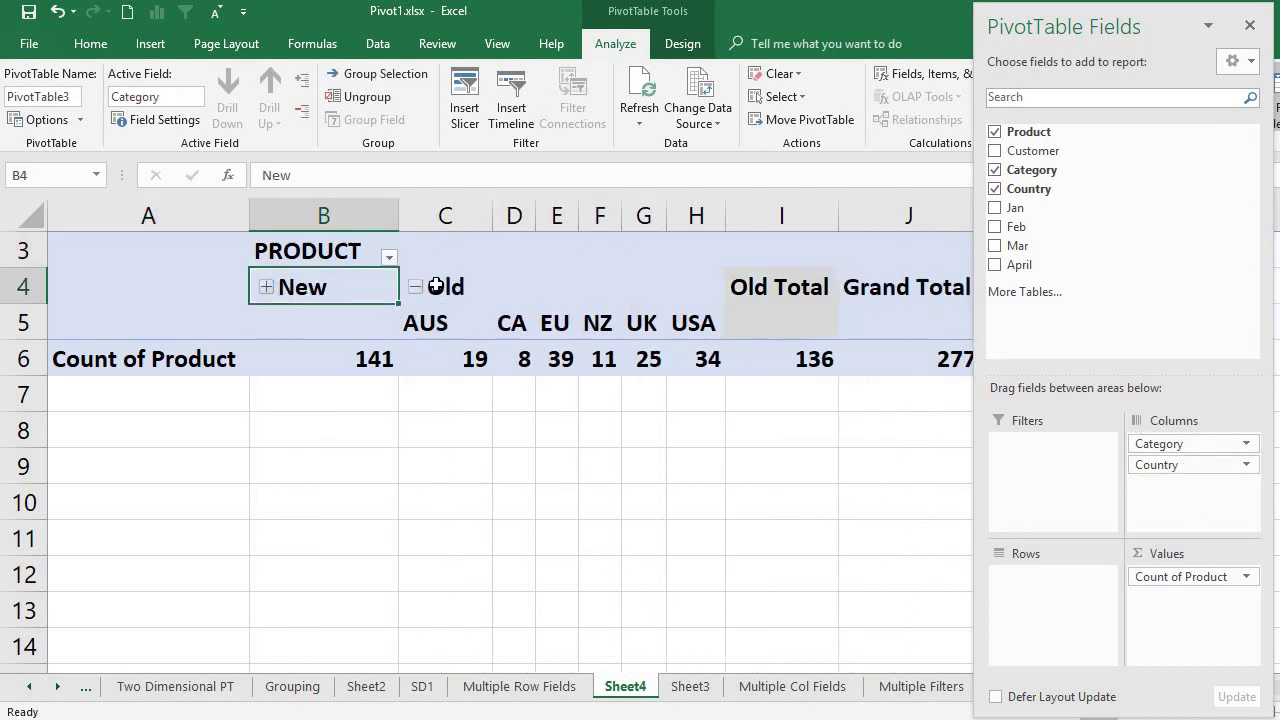
{"action": "left_click", "coordinate": [414, 288]}
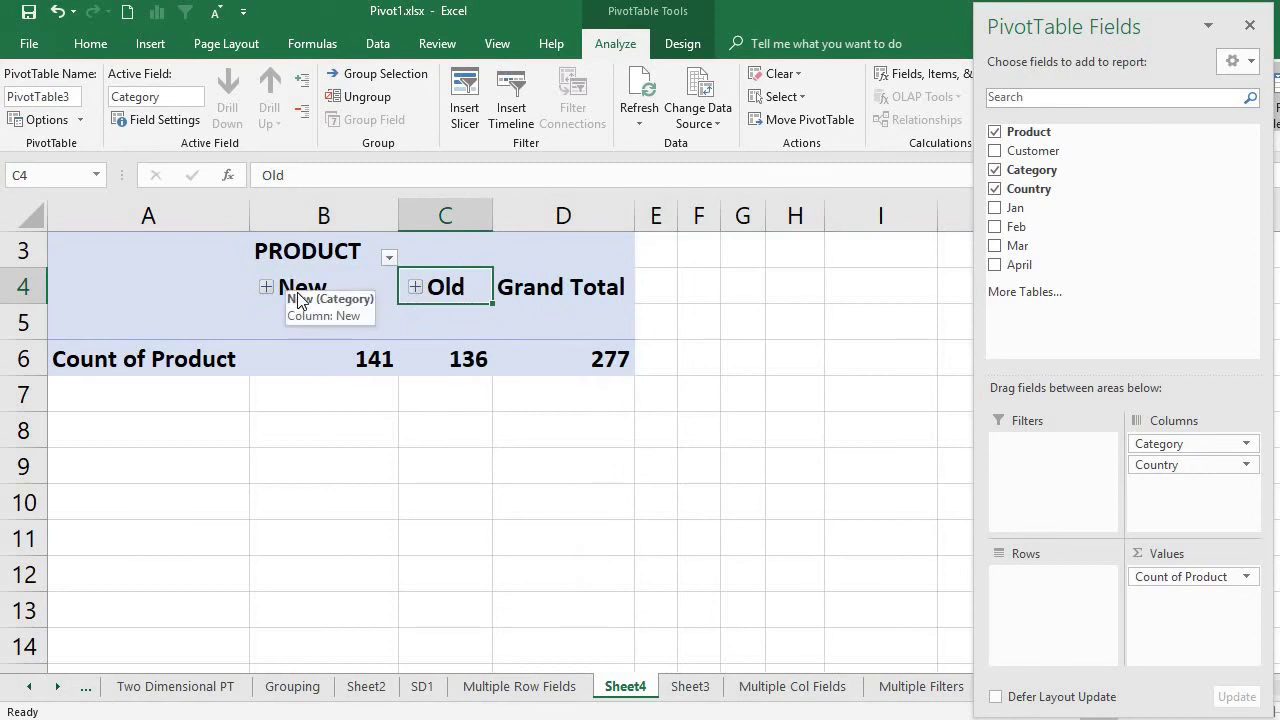
{"action": "left_click", "coordinate": [349, 286]}
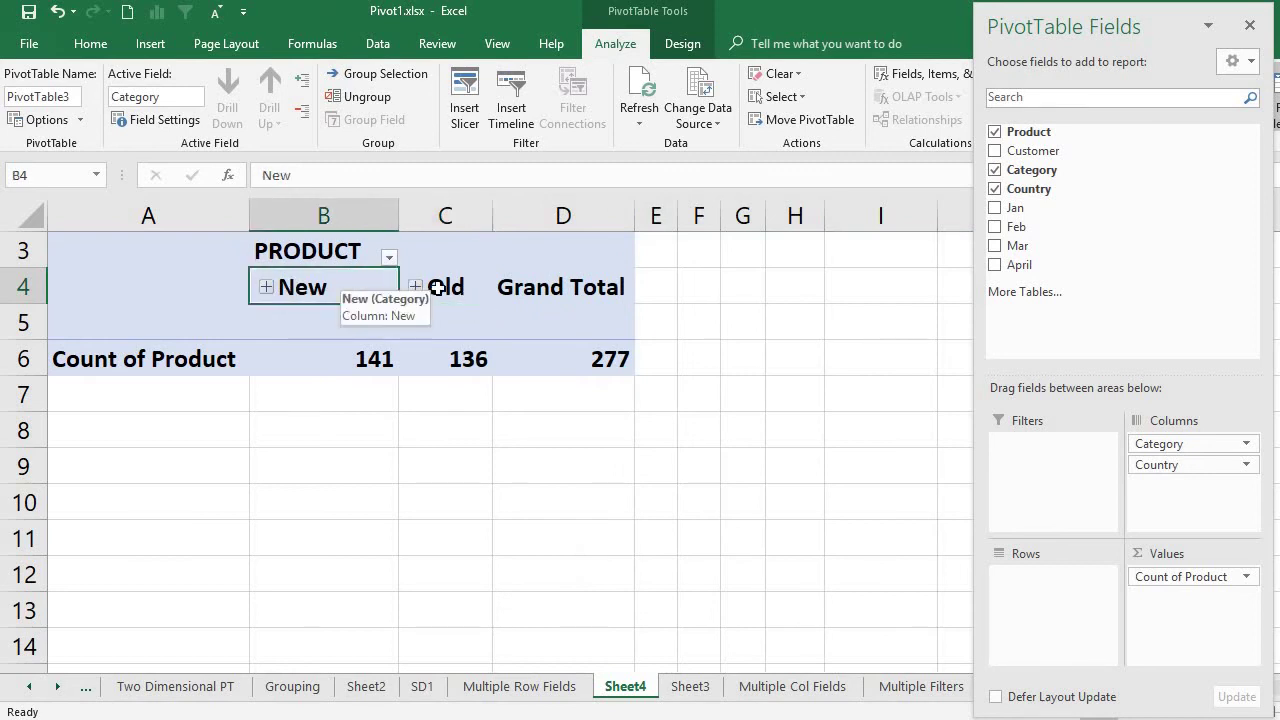
{"action": "left_click", "coordinate": [443, 284]}
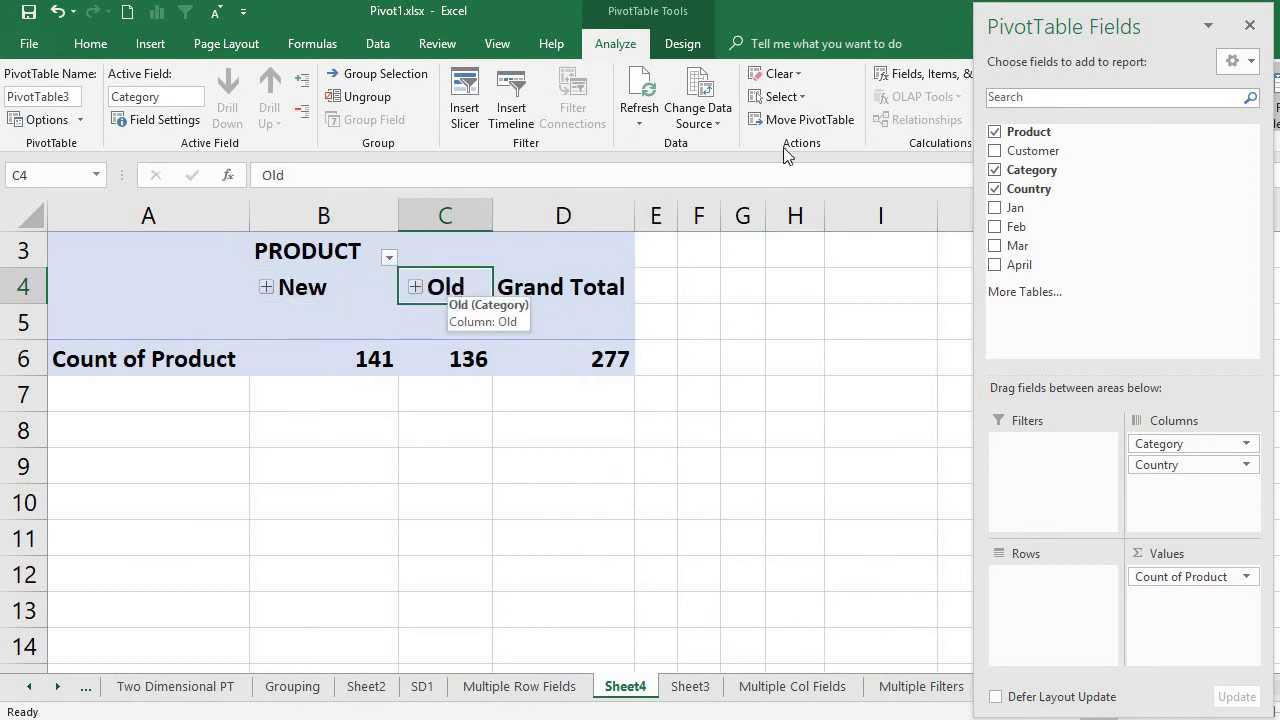
{"action": "left_click", "coordinate": [1249, 25]}
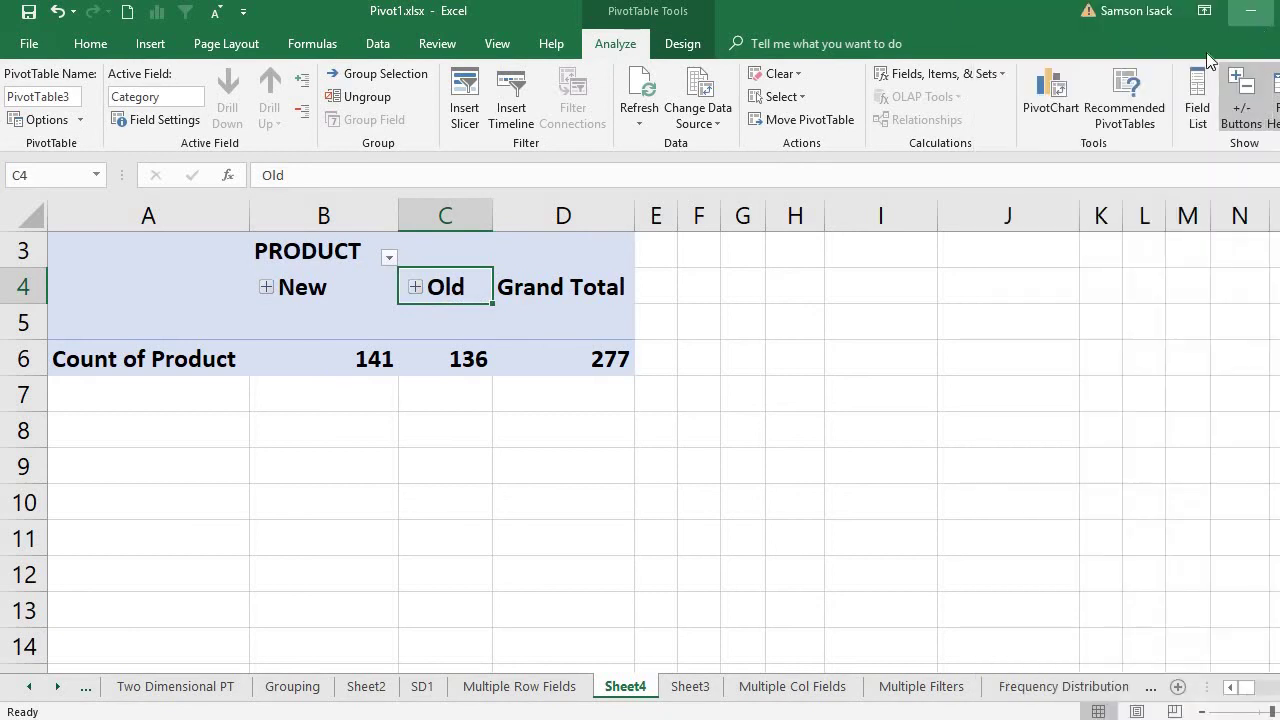
Step: Expand the New category and compare its individual country counts with the New Total
{"action": "left_click", "coordinate": [266, 288]}
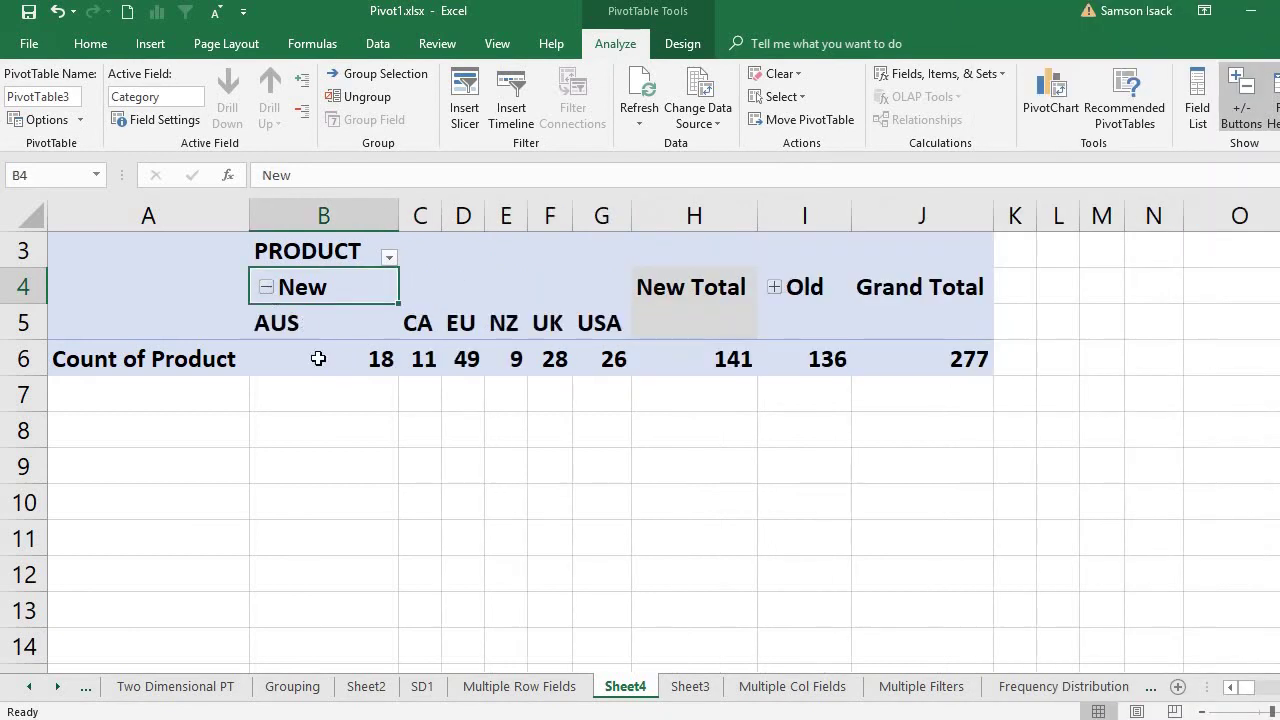
{"action": "left_click_drag", "start_coordinate": [319, 333], "coordinate": [600, 350]}
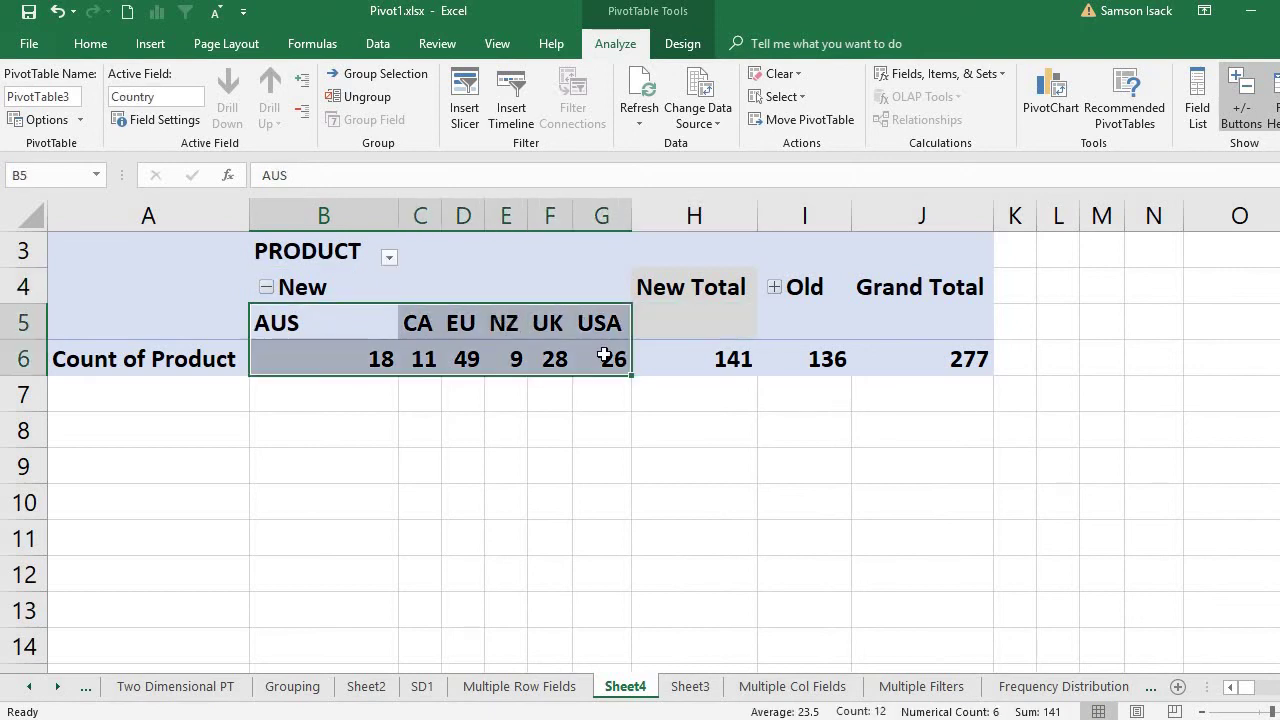
{"action": "left_click", "coordinate": [719, 331]}
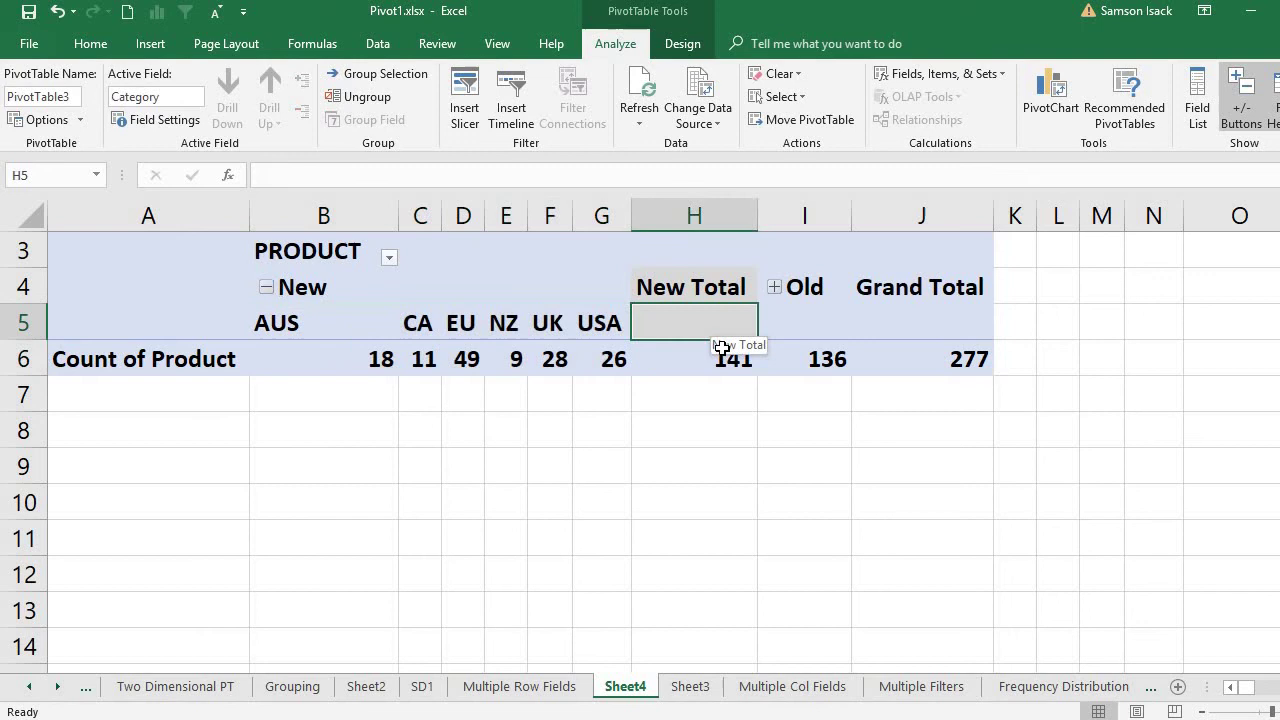
{"action": "left_click", "coordinate": [721, 350]}
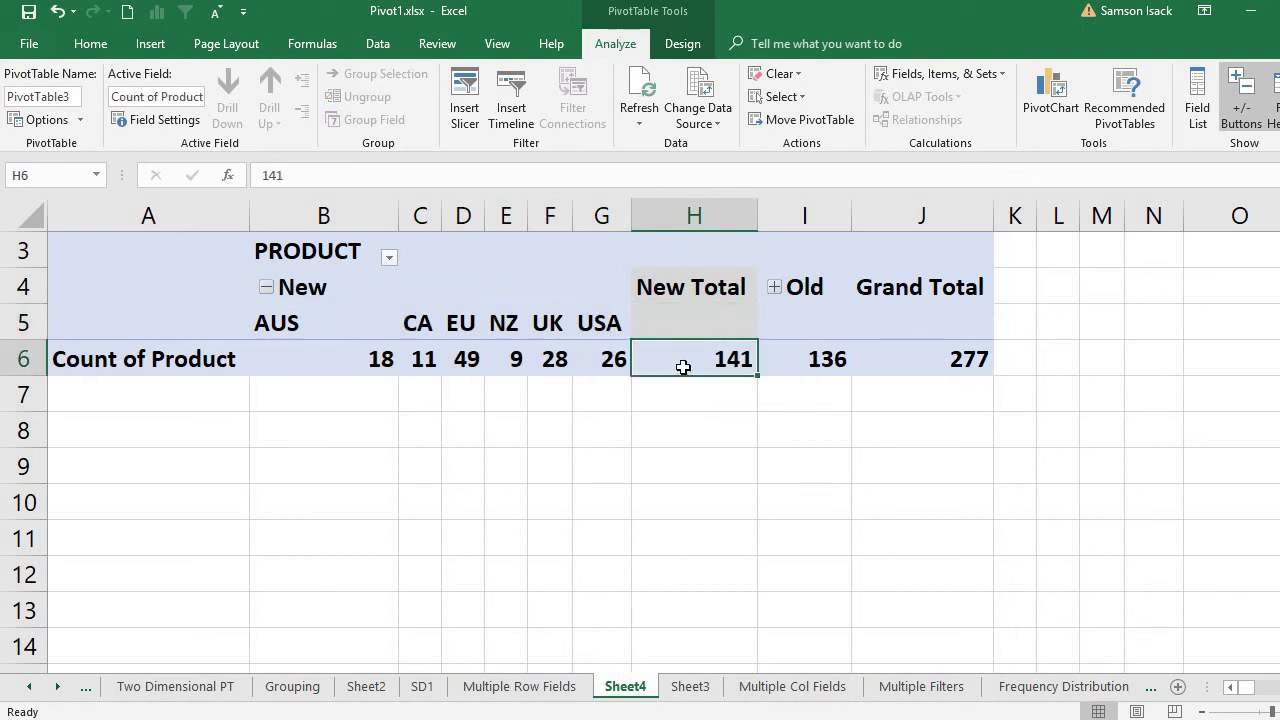
{"action": "left_click", "coordinate": [356, 358]}
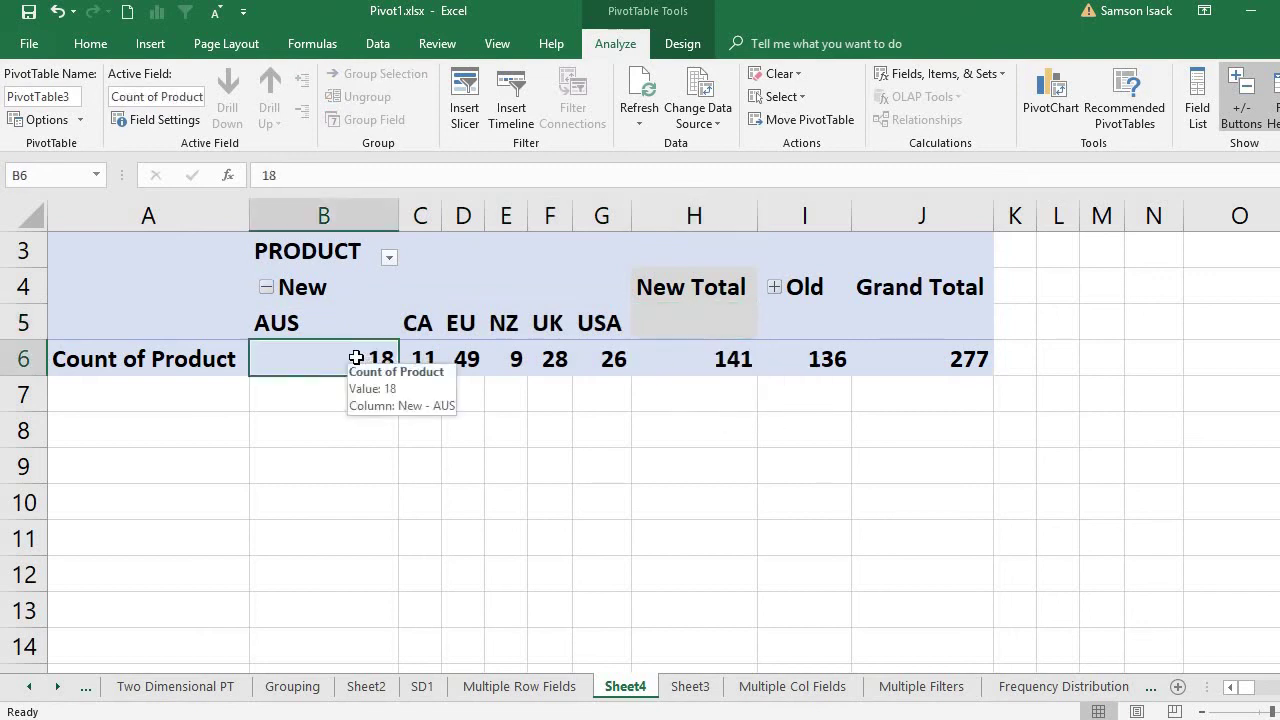
{"action": "left_click", "coordinate": [418, 358]}
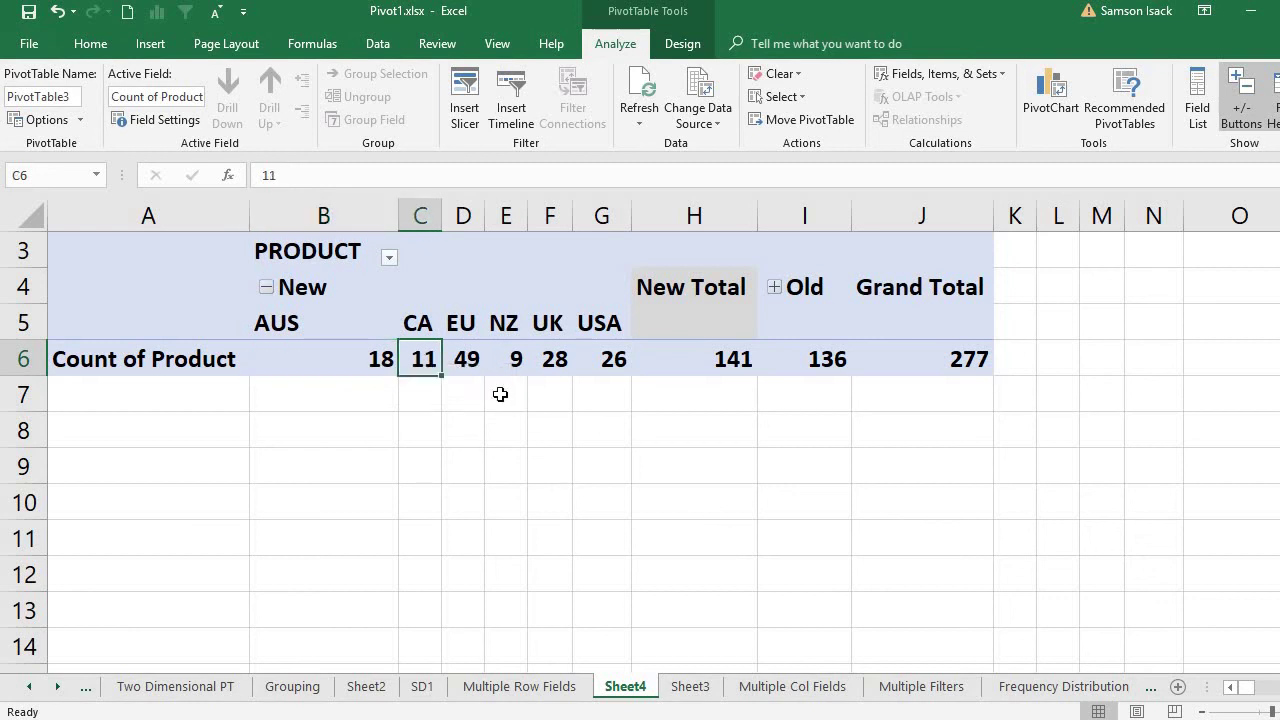
{"action": "left_click", "coordinate": [466, 358]}
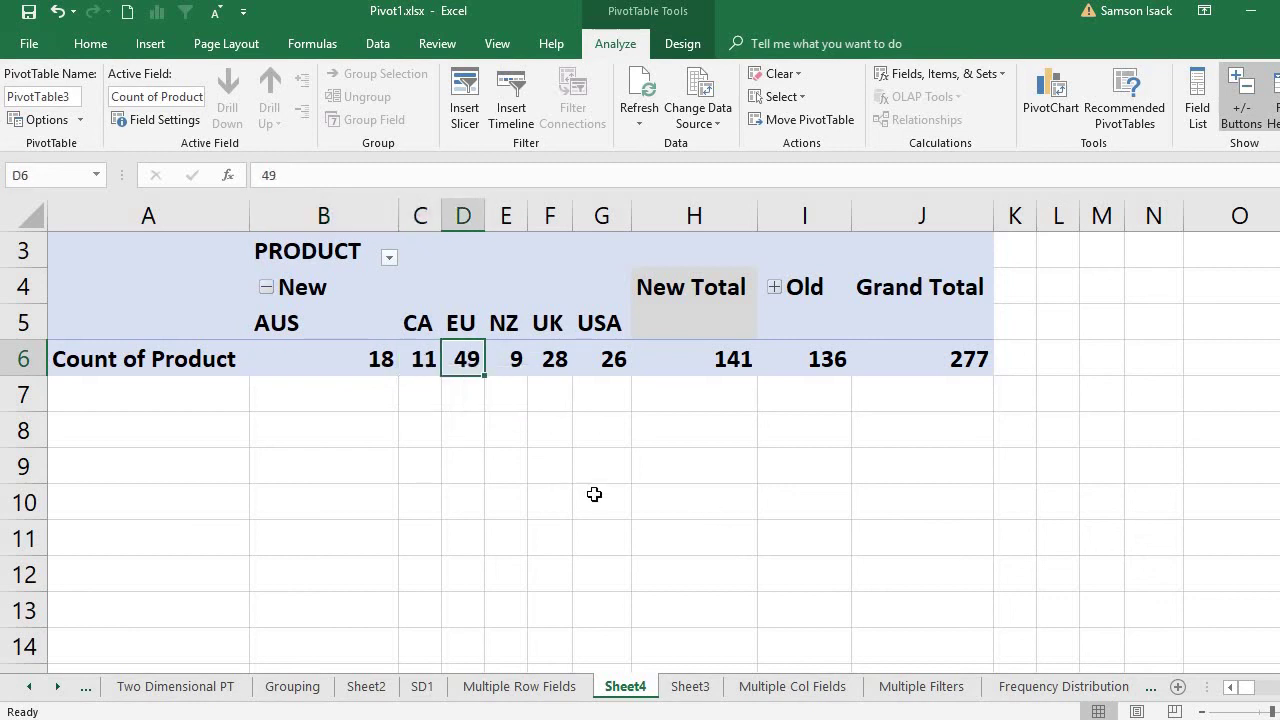
Step: Collapse the New category and expand Old to show its product counts by country
{"action": "left_click", "coordinate": [266, 289]}
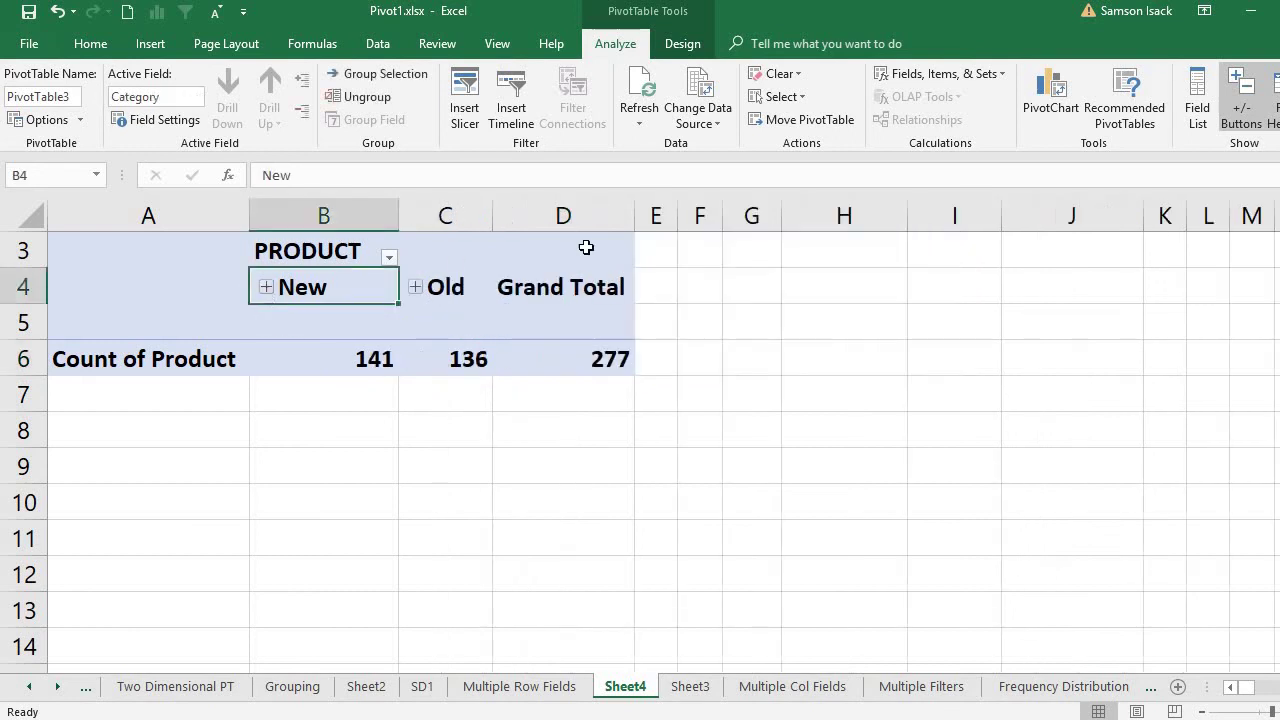
{"action": "left_click", "coordinate": [415, 288]}
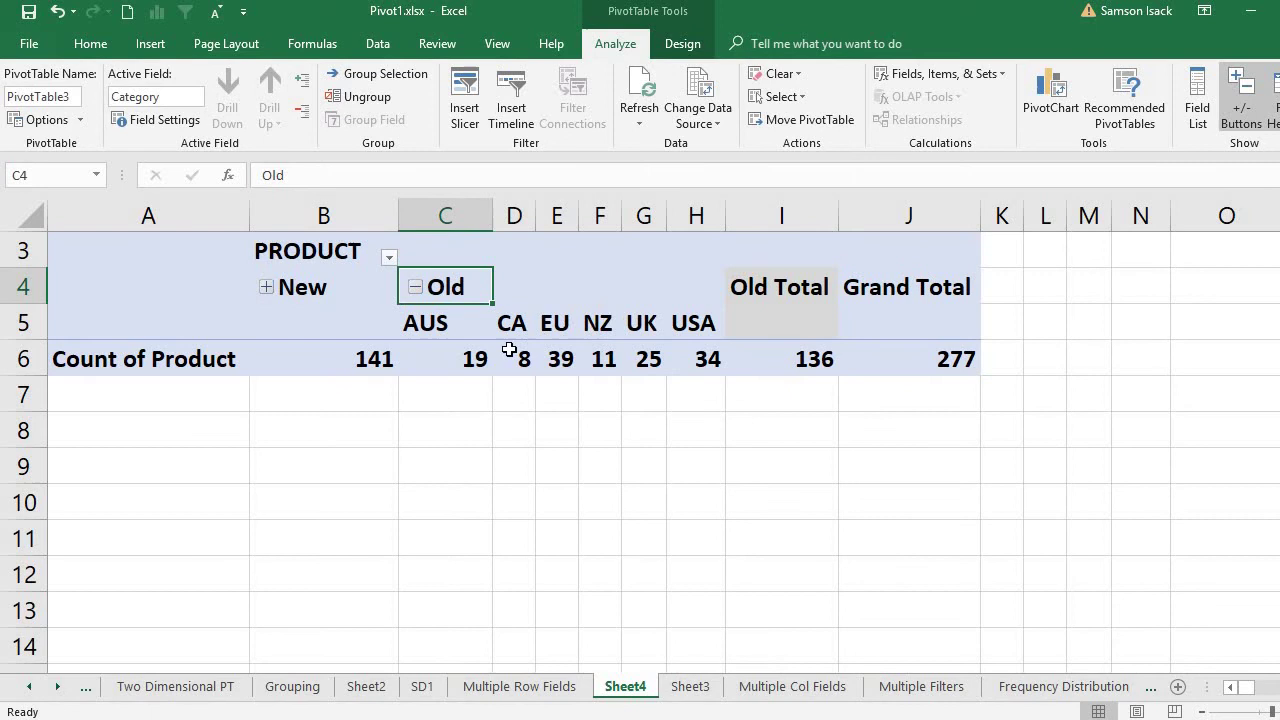
{"action": "mouse_move", "coordinate": [569, 350]}
Step: Rename the PivotTable's column header in cell B3 as CATEGORY
{"action": "left_click", "coordinate": [366, 249]}
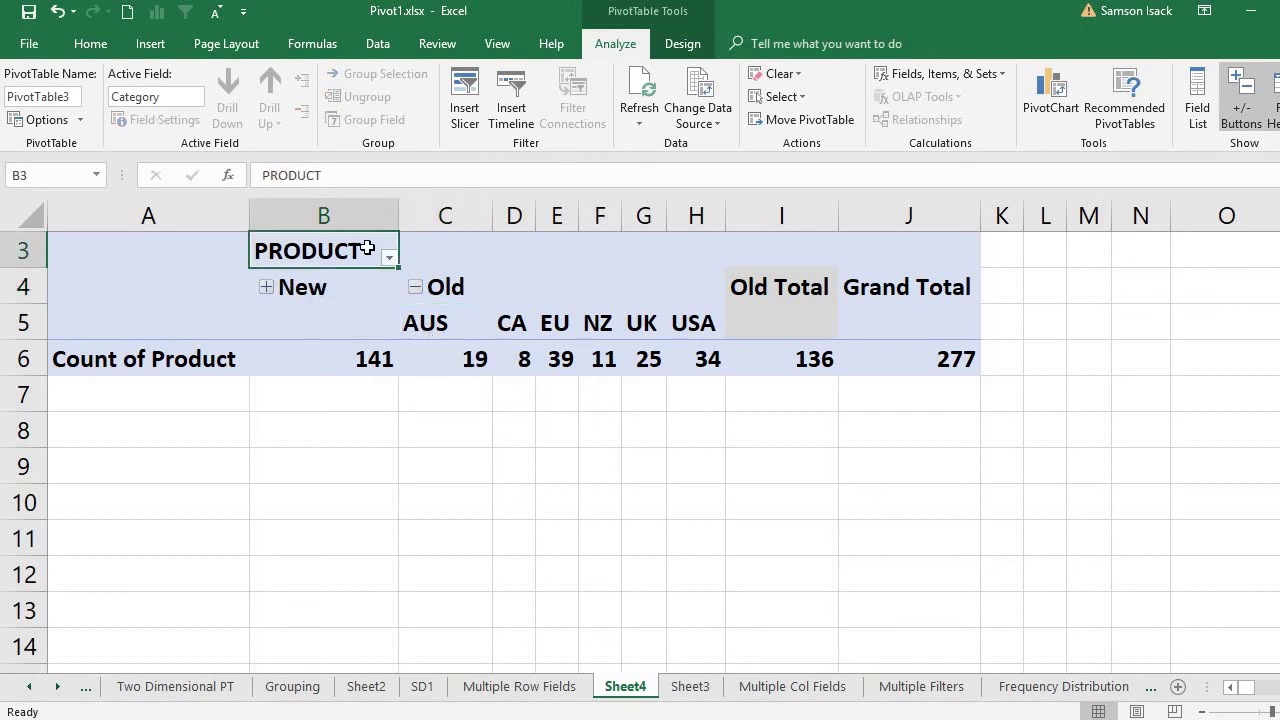
{"action": "type", "text": "CATEGORY"}
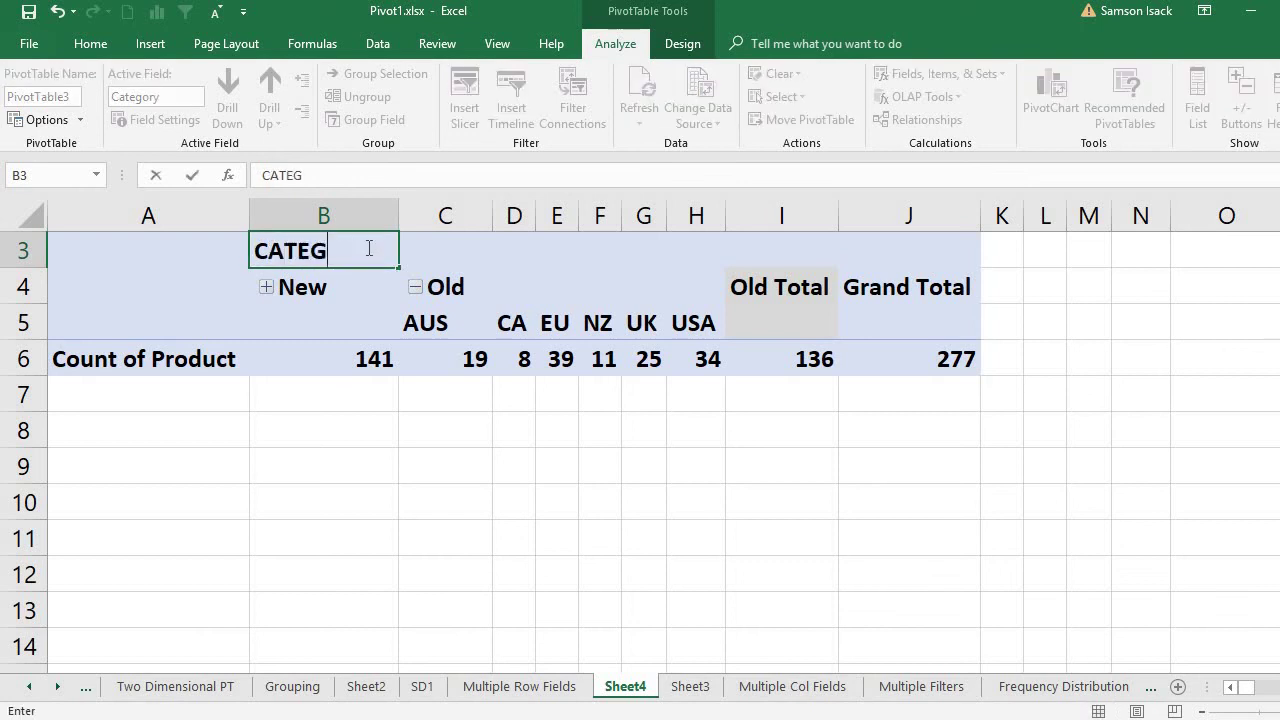
{"action": "left_click", "coordinate": [441, 322]}
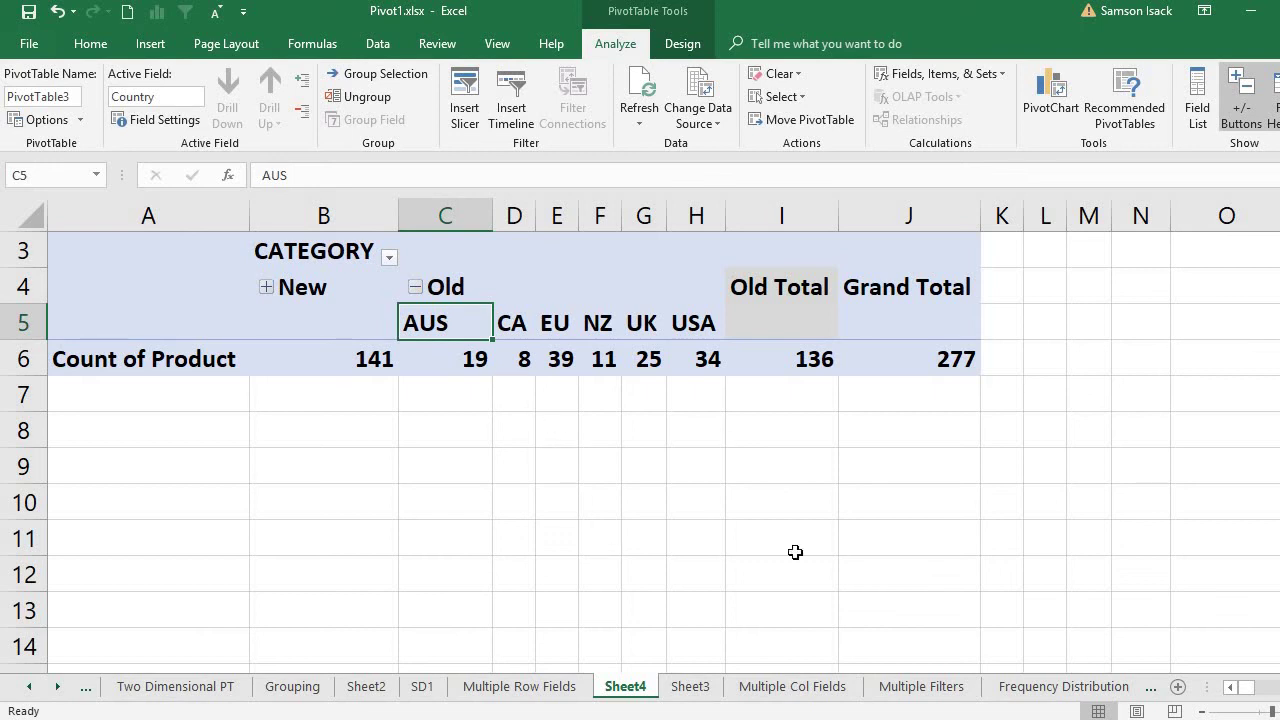
Step: Show the PivotTable field list, add Customer below Country in the Columns area, and close the list
{"action": "left_click", "coordinate": [631, 333]}
{"action": "right_click", "coordinate": [633, 334]}
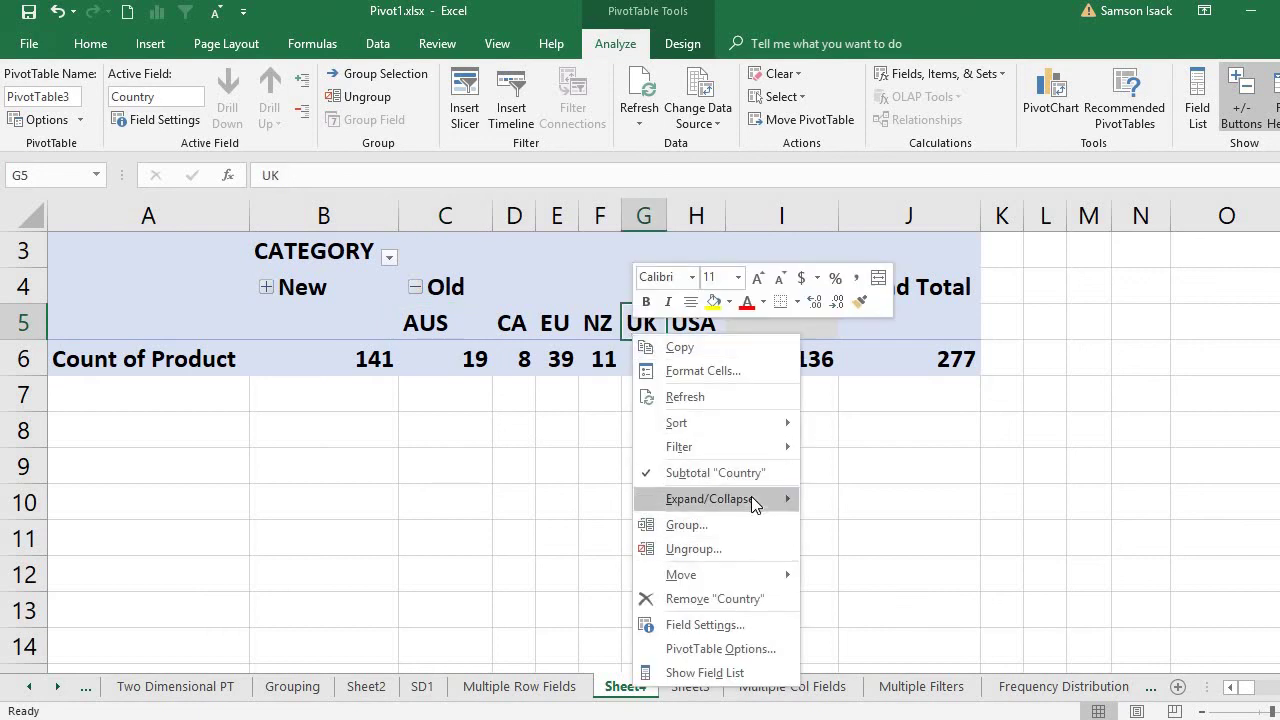
{"action": "left_click", "coordinate": [749, 672]}
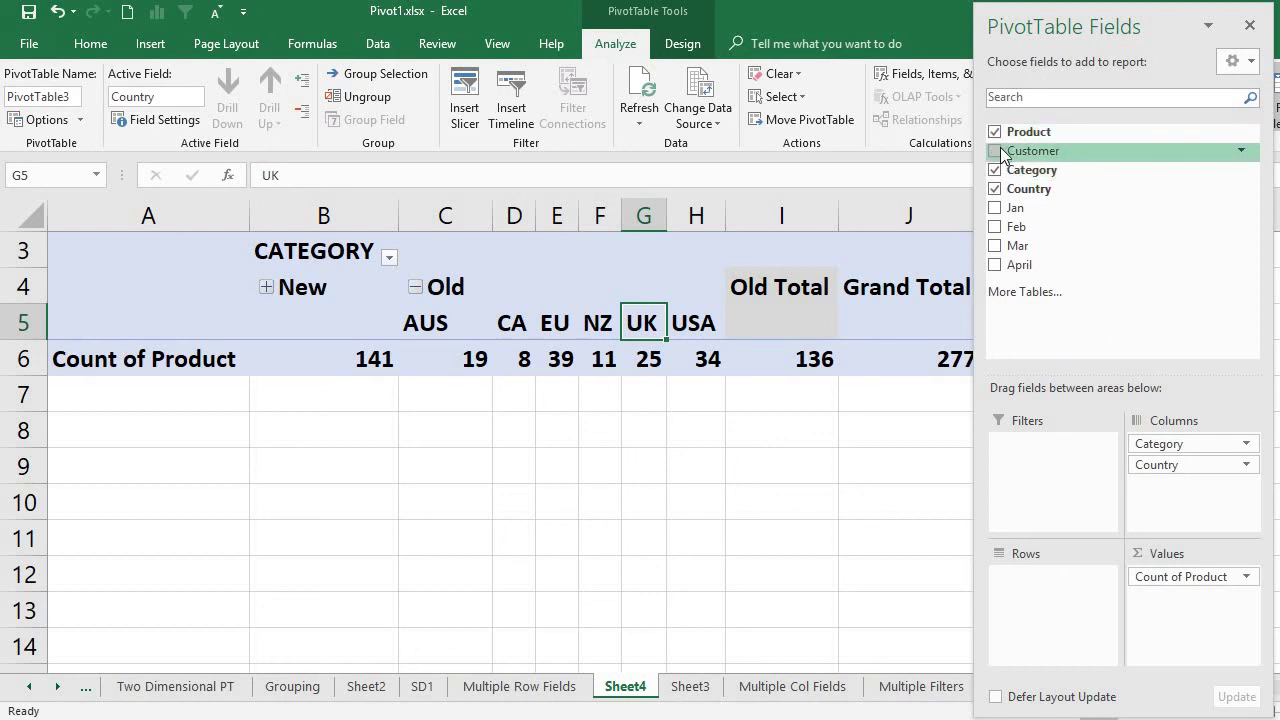
{"action": "left_click_drag", "start_coordinate": [1003, 157], "coordinate": [1195, 485]}
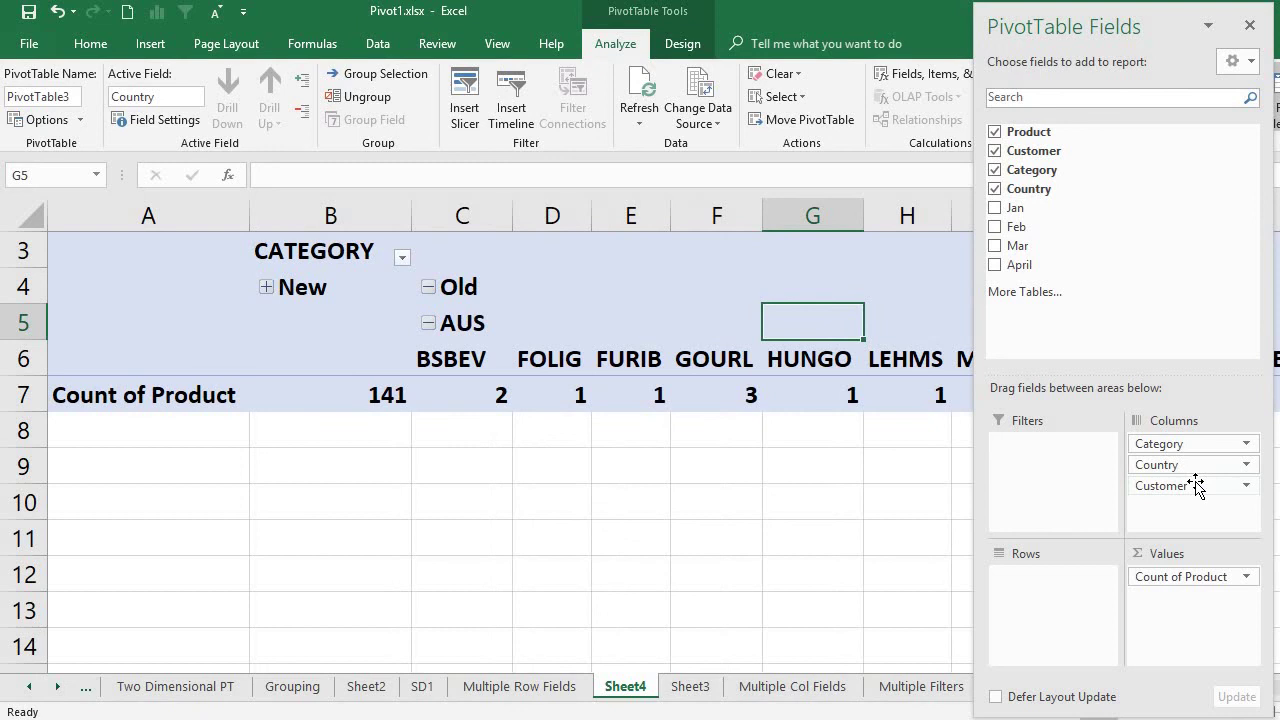
{"action": "left_click", "coordinate": [296, 286]}
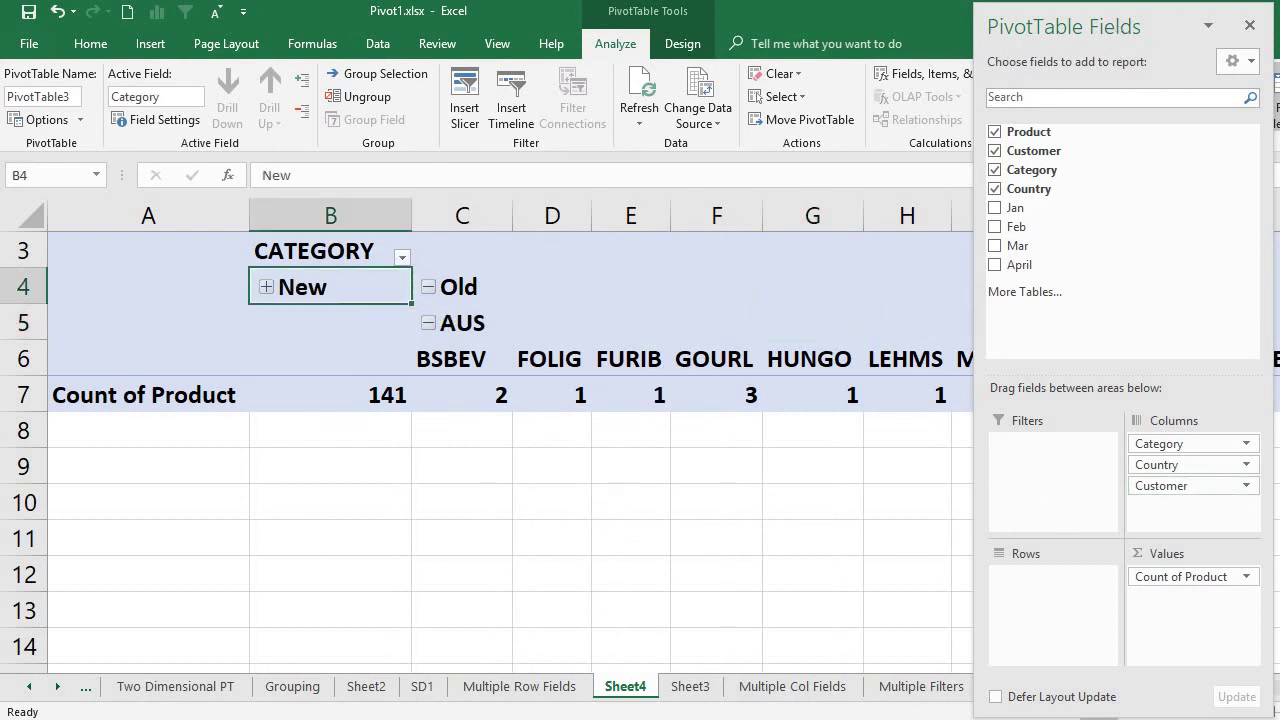
{"action": "left_click", "coordinate": [1249, 25]}
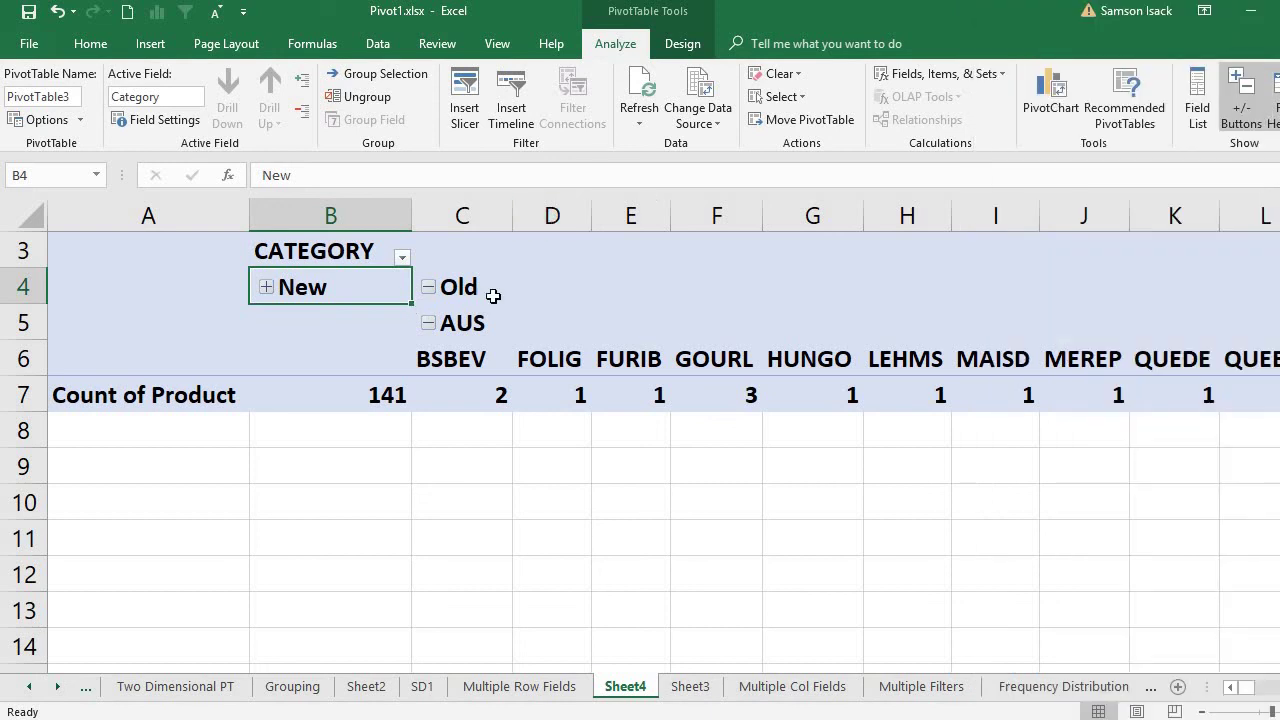
Step: Examine the category, country and customer levels under Old, including the AUS customers, the AUS Total and the start of the CA group
{"action": "left_click", "coordinate": [457, 290]}
{"action": "left_click", "coordinate": [469, 321]}
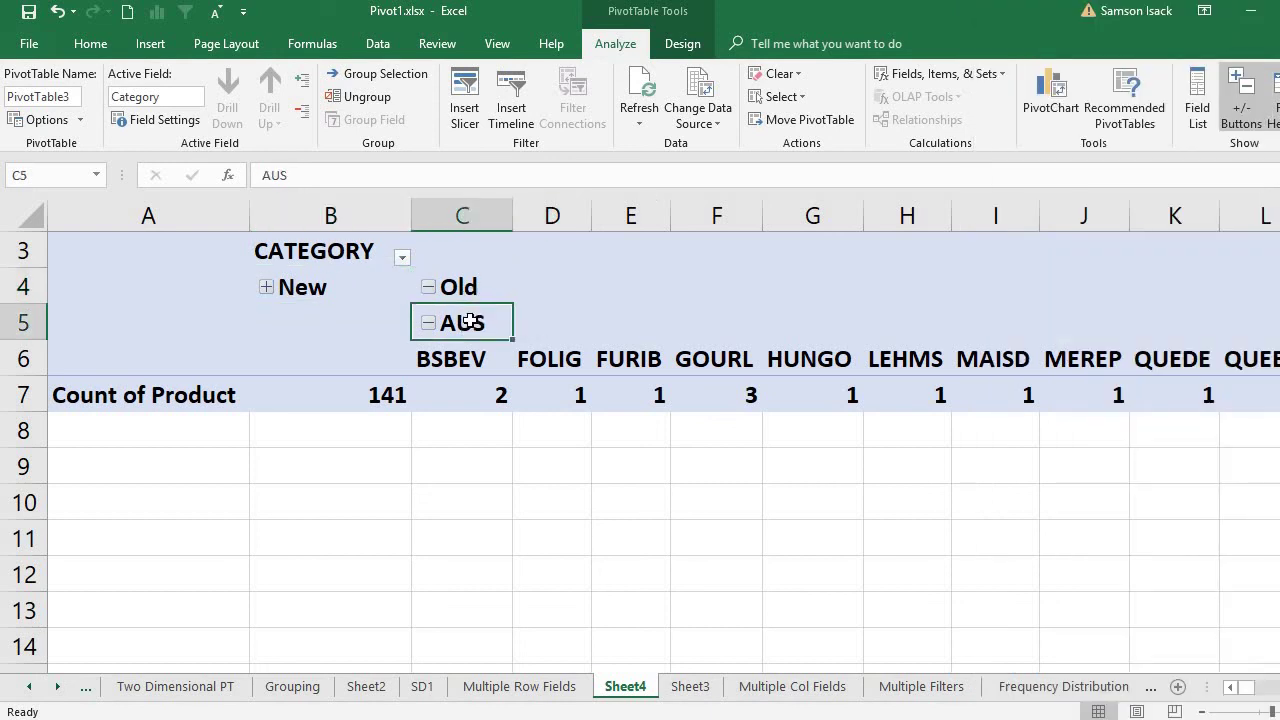
{"action": "left_click", "coordinate": [470, 357]}
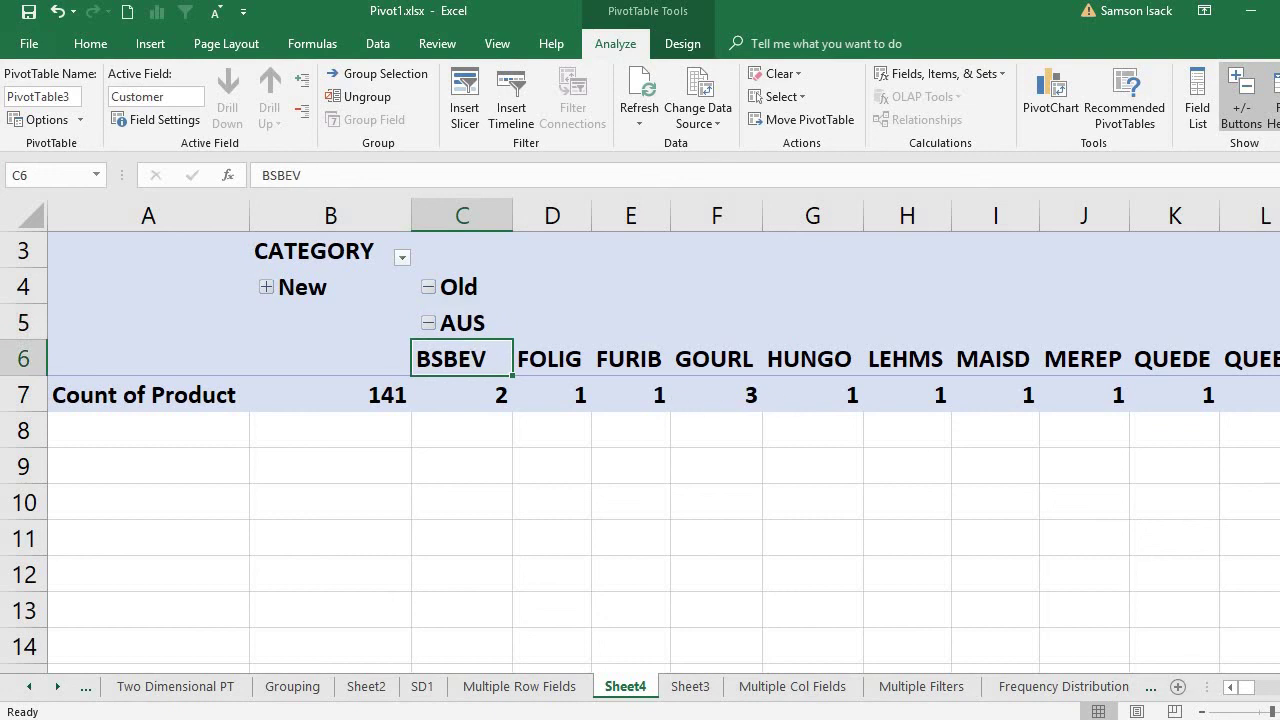
{"action": "scroll", "coordinate": [730, 395], "scroll_direction": "right", "scroll_amount": 10}
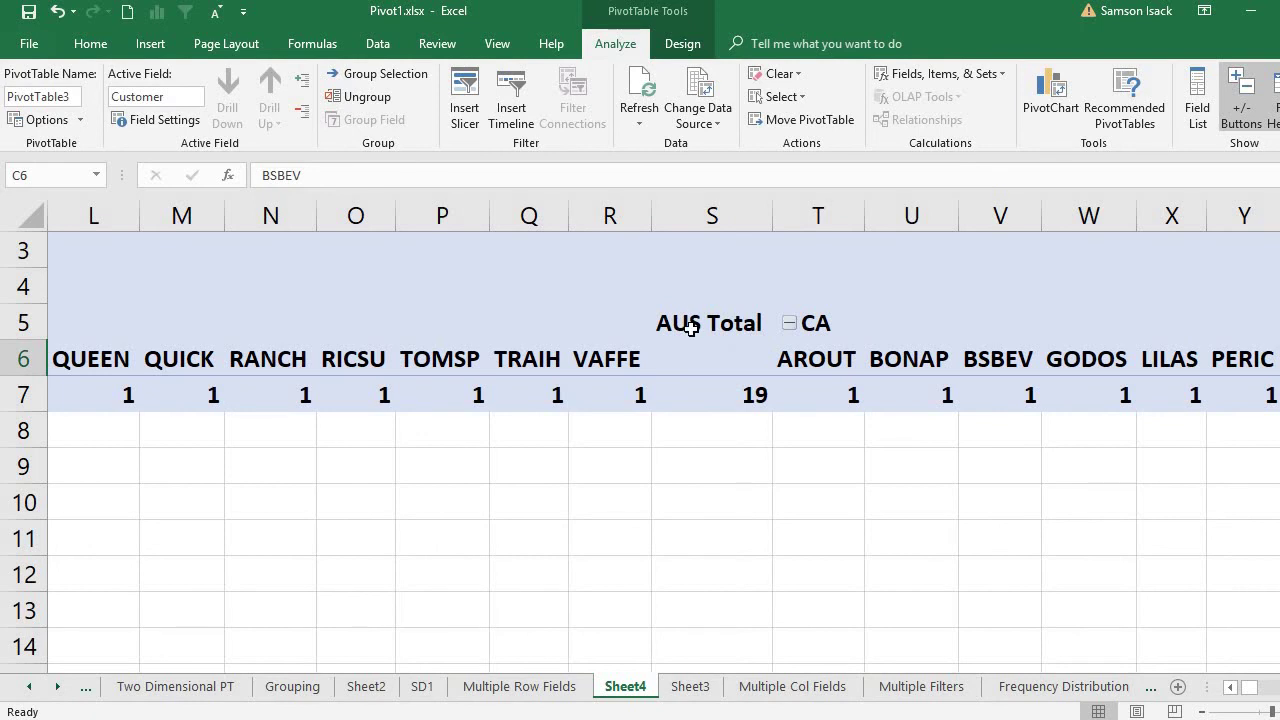
{"action": "left_click", "coordinate": [691, 328]}
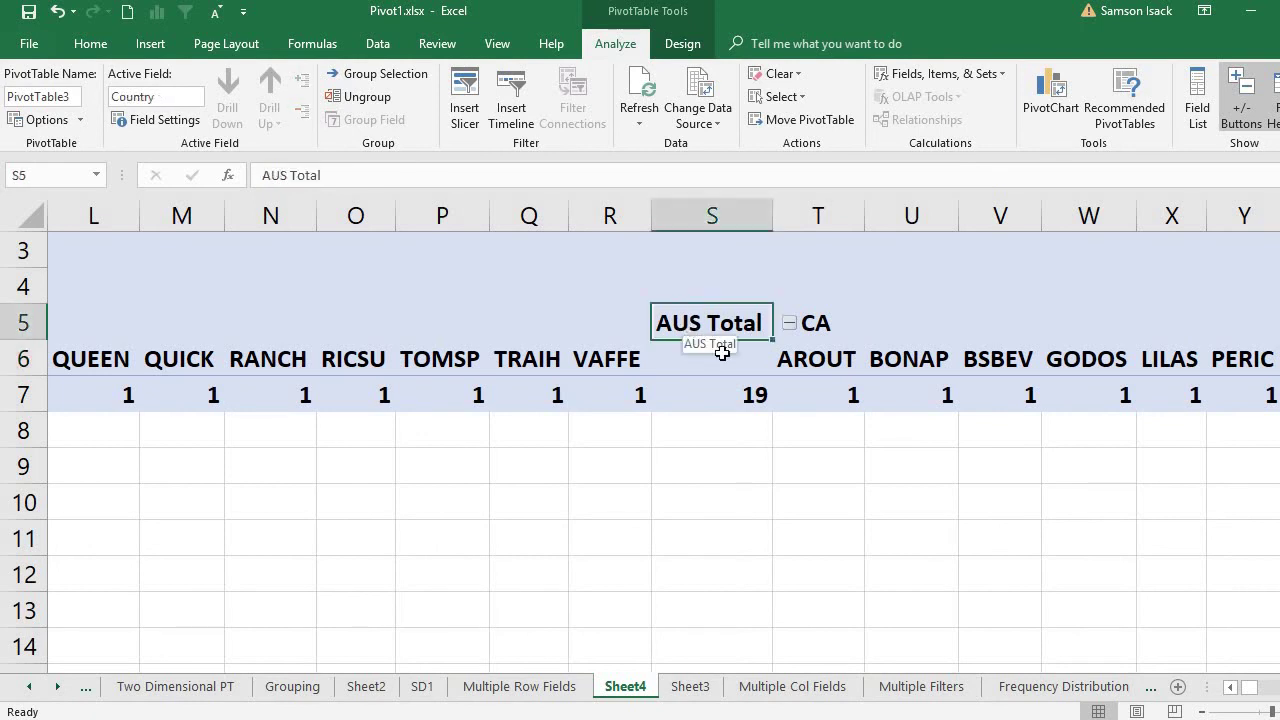
{"action": "left_click", "coordinate": [736, 400]}
{"action": "left_click", "coordinate": [828, 324]}
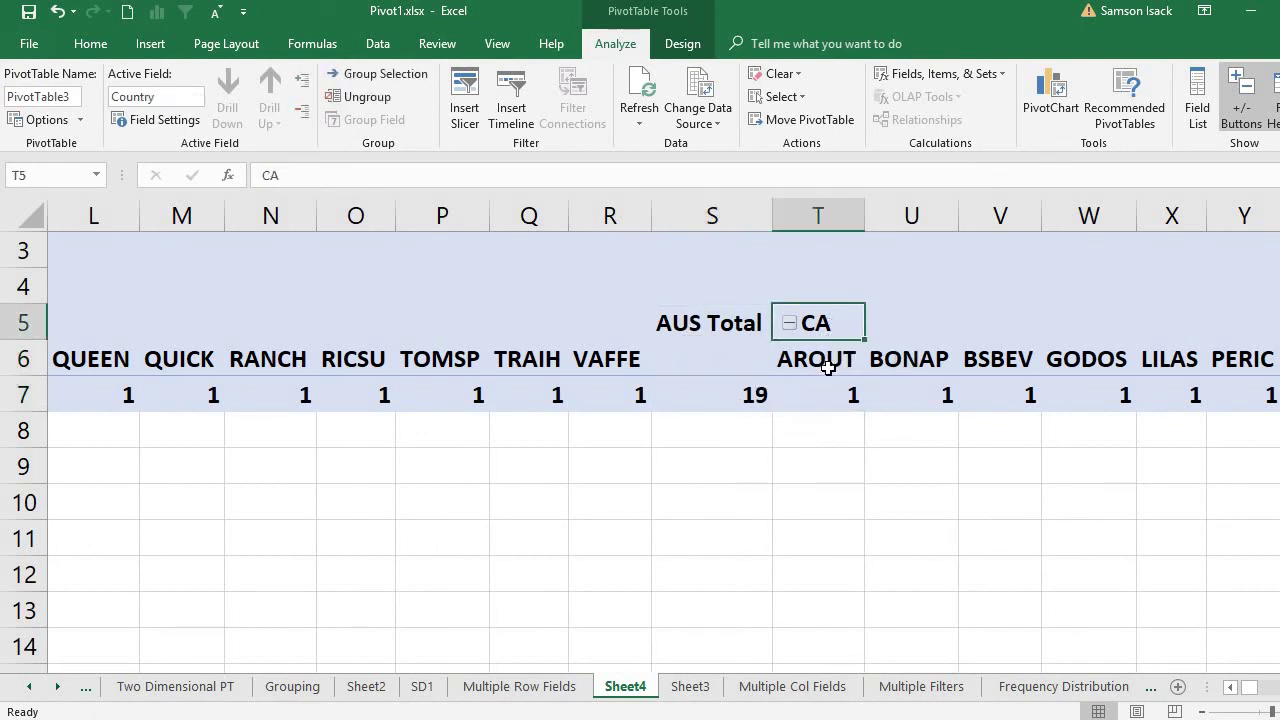
{"action": "left_click", "coordinate": [828, 366]}
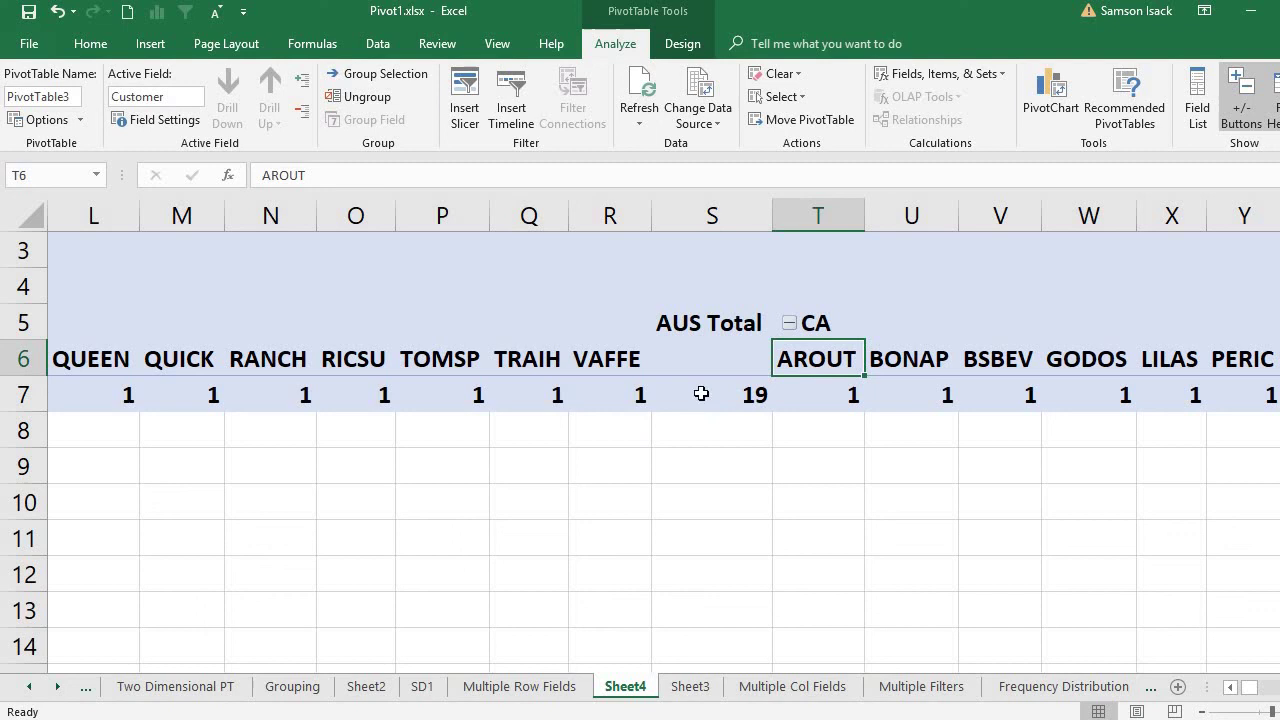
{"action": "left_click", "coordinate": [1230, 690]}
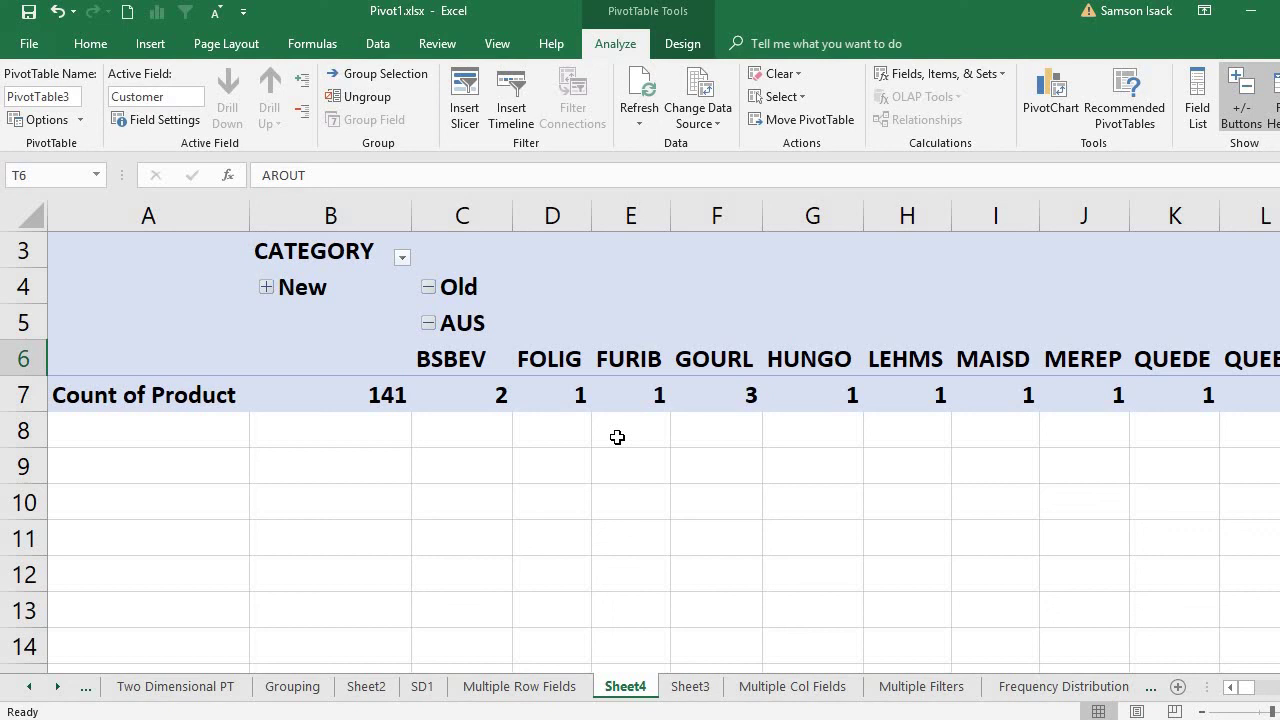
{"action": "scroll", "coordinate": [617, 437], "scroll_direction": "up", "scroll_amount": 1}
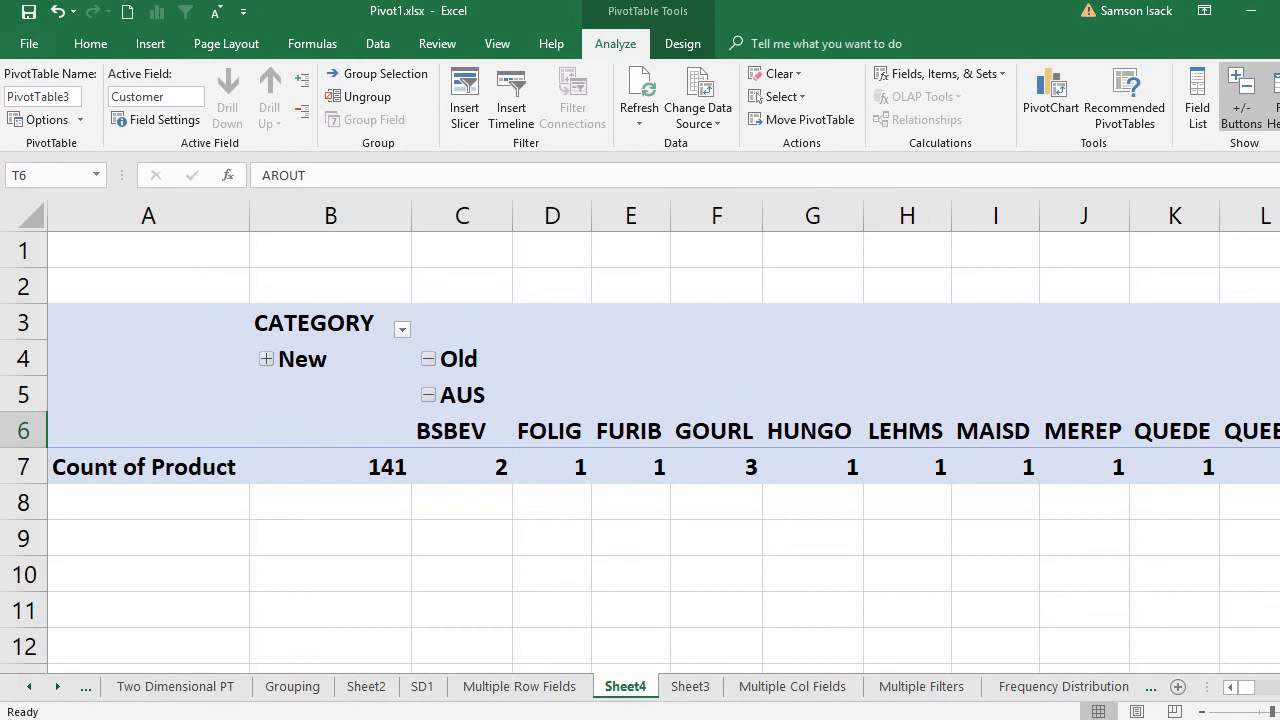